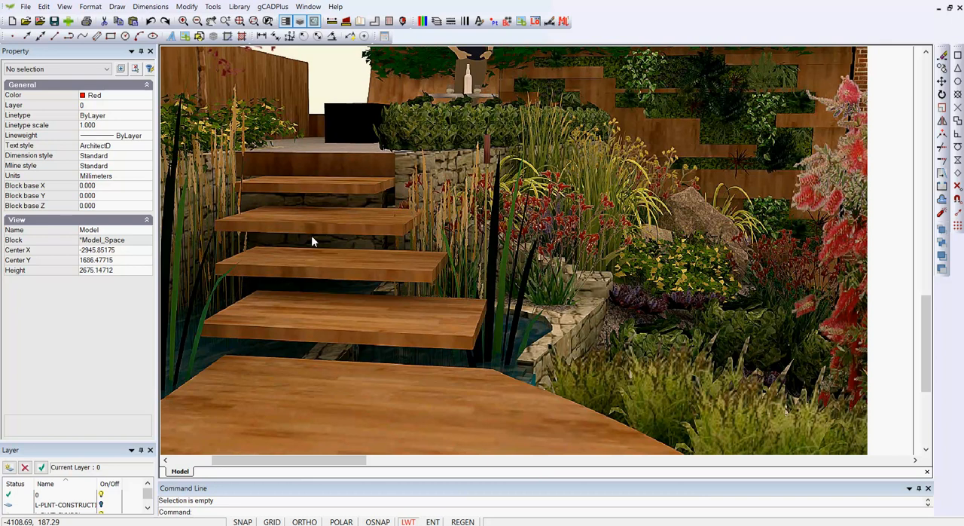
# Check the elevations of the two lowest curved steps where they meet the lower hardwood deck
pyautogui.scroll(-5, 314, 233)
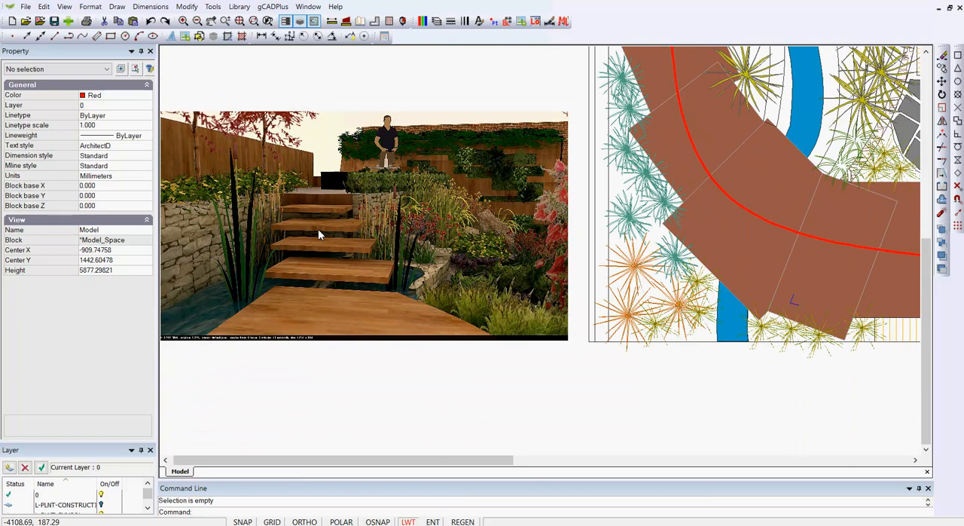
pyautogui.scroll(-1, 497, 224)
pyautogui.moveTo(588, 247); pyautogui.dragTo(361, 321, button='middle')
pyautogui.scroll(1, 443, 341)
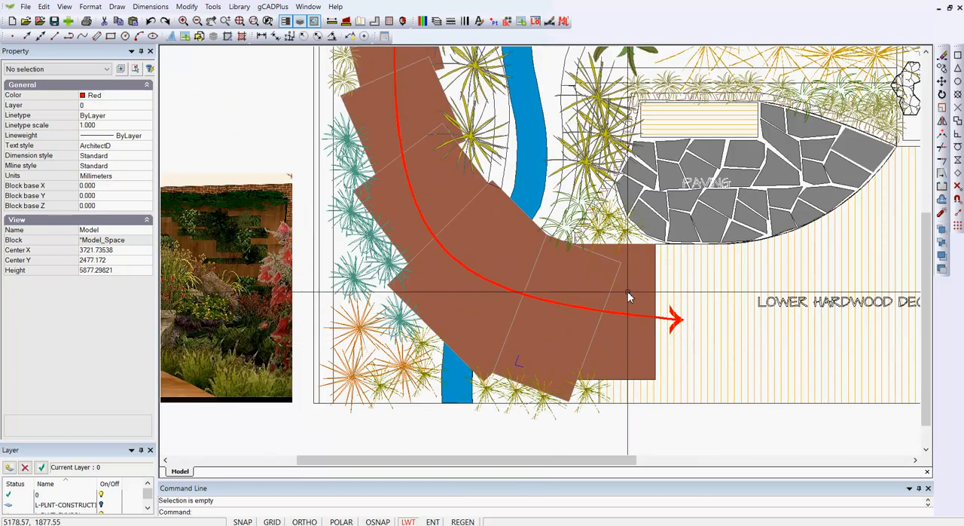
pyautogui.click(631, 298)
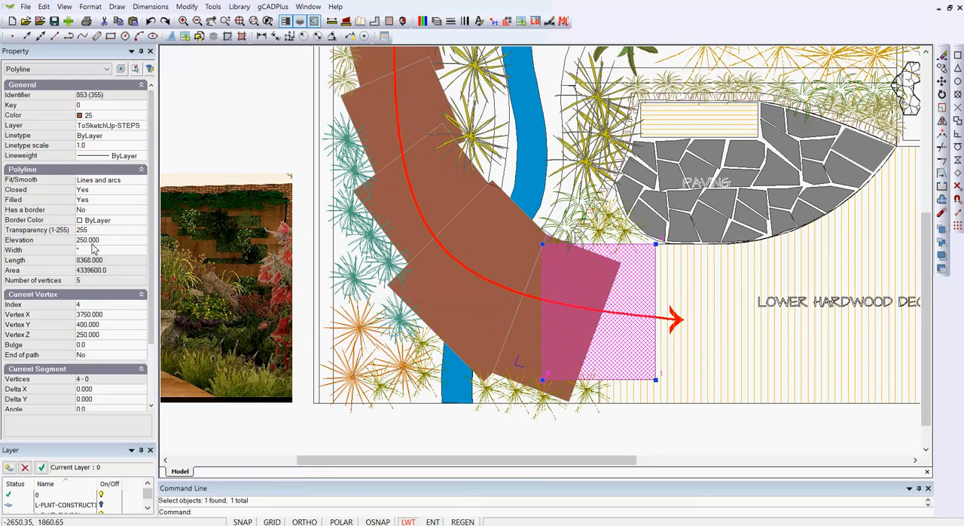
pyautogui.press('Escape')
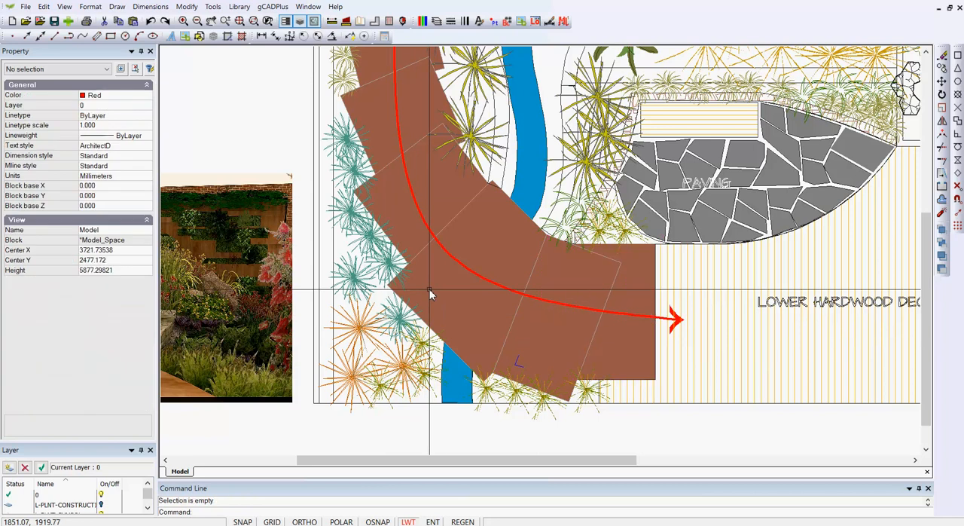
pyautogui.click(555, 281)
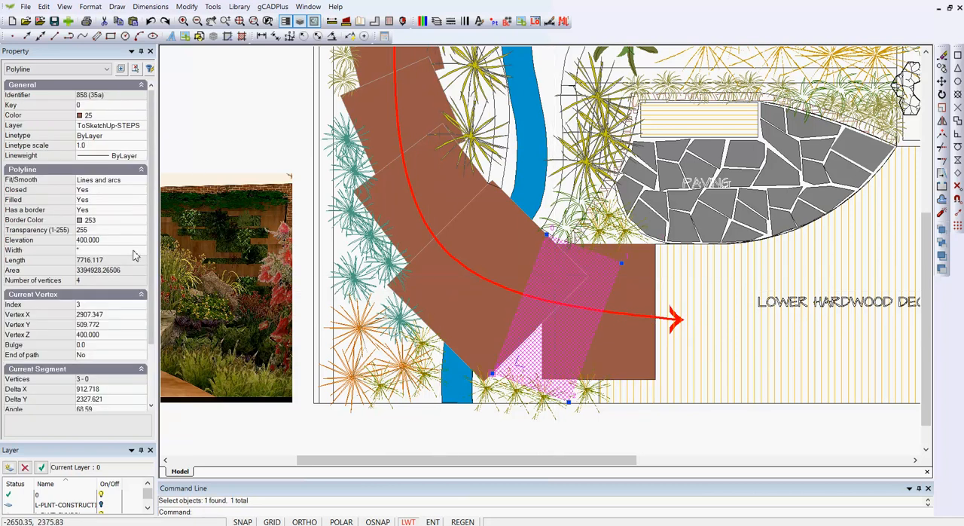
pyautogui.press('Escape')
# Check the elevations of the next three steps up the curved flight, from the stream crossing towards the mid level deck
pyautogui.click(470, 251)
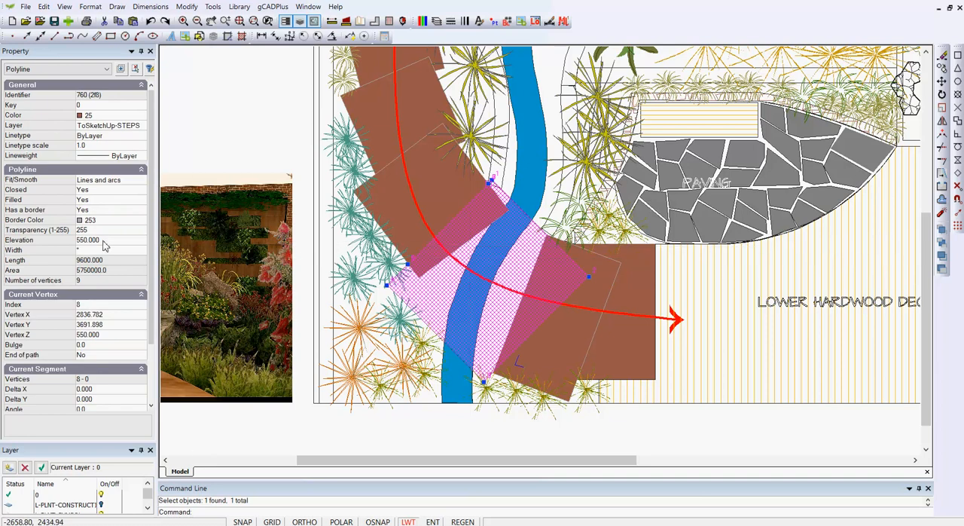
pyautogui.press('Escape')
pyautogui.click(399, 143)
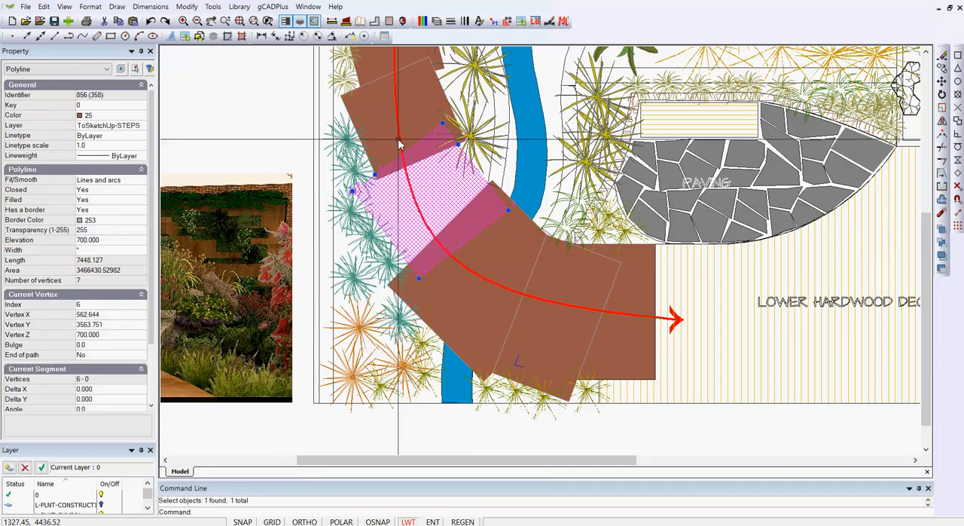
pyautogui.press('Escape')
pyautogui.click(399, 102)
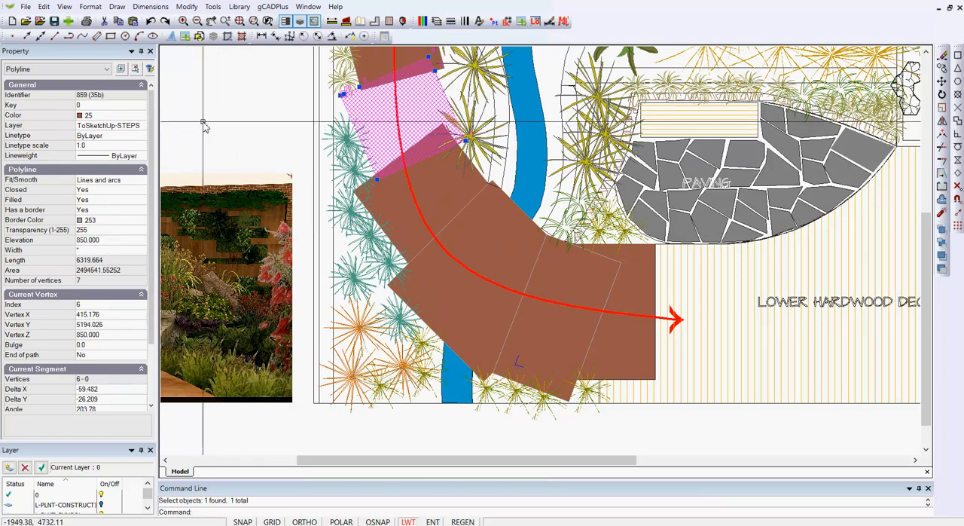
pyautogui.press('Escape')
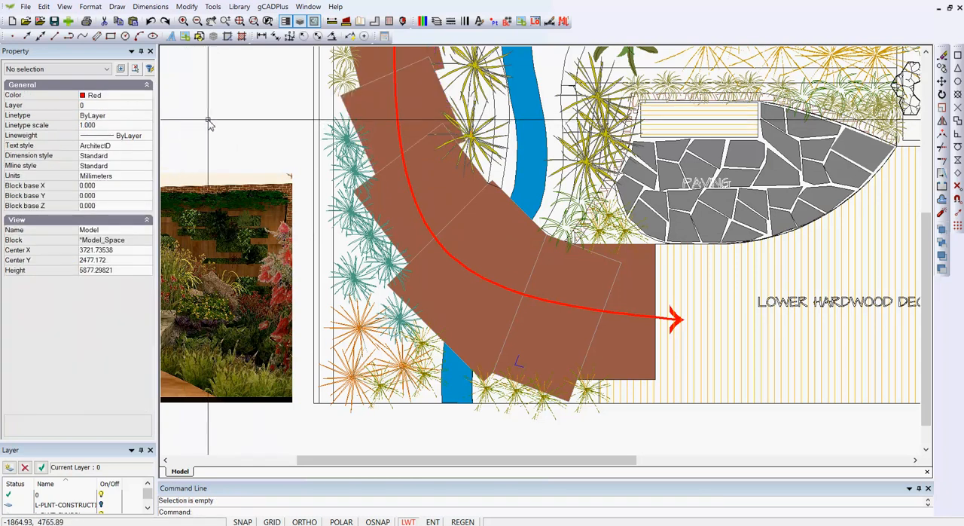
# Inspect the elevation of the lower paving outline and the Z height of the bench rectangle above it
pyautogui.scroll(-2, 483, 264)
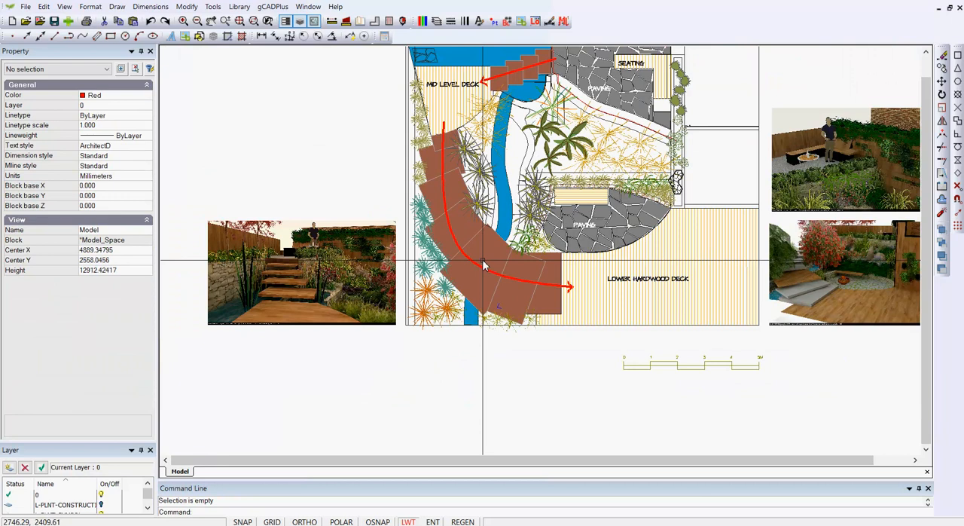
pyautogui.scroll(5, 595, 202)
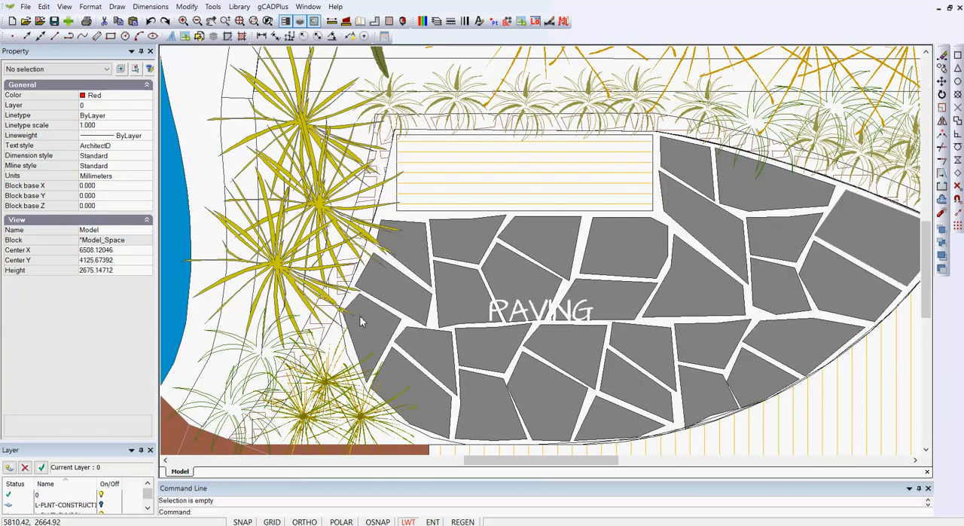
pyautogui.click(349, 359)
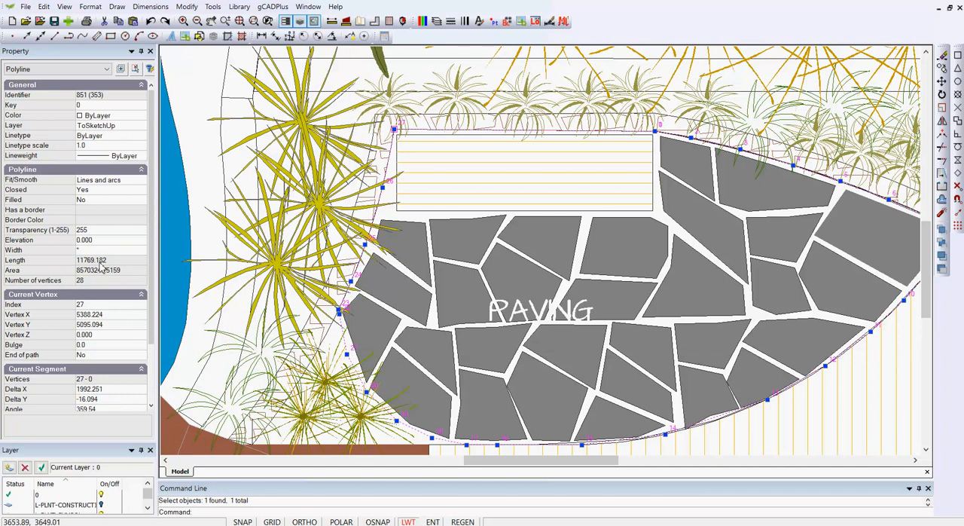
pyautogui.press('Escape')
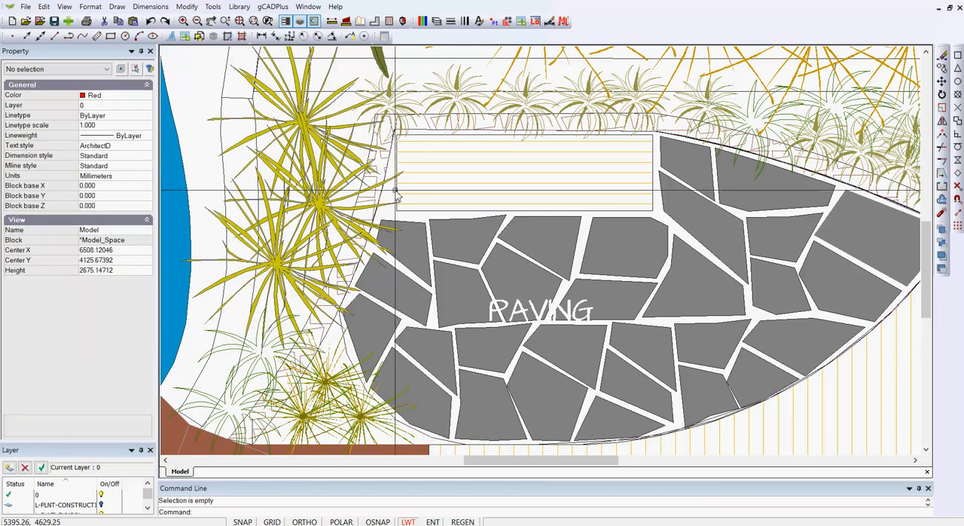
pyautogui.click(395, 196)
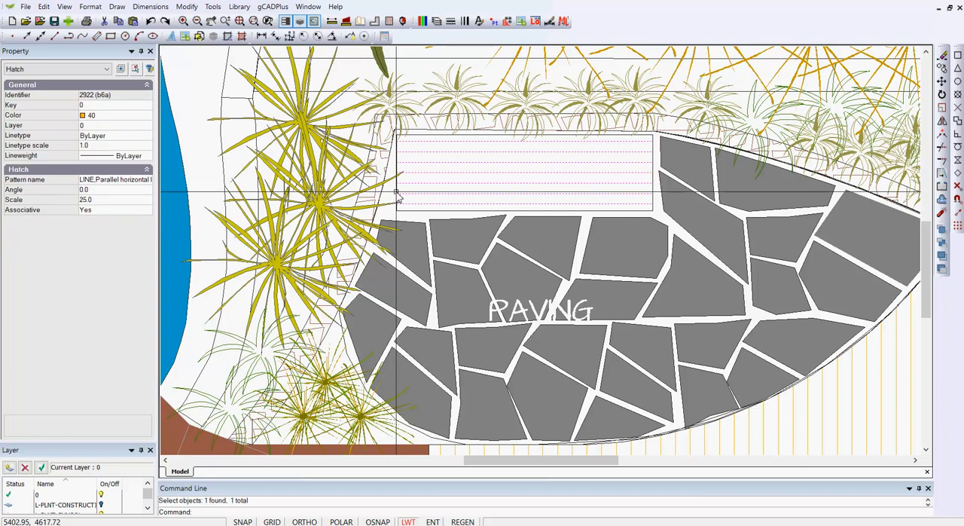
pyautogui.press('Escape')
pyautogui.click(399, 212)
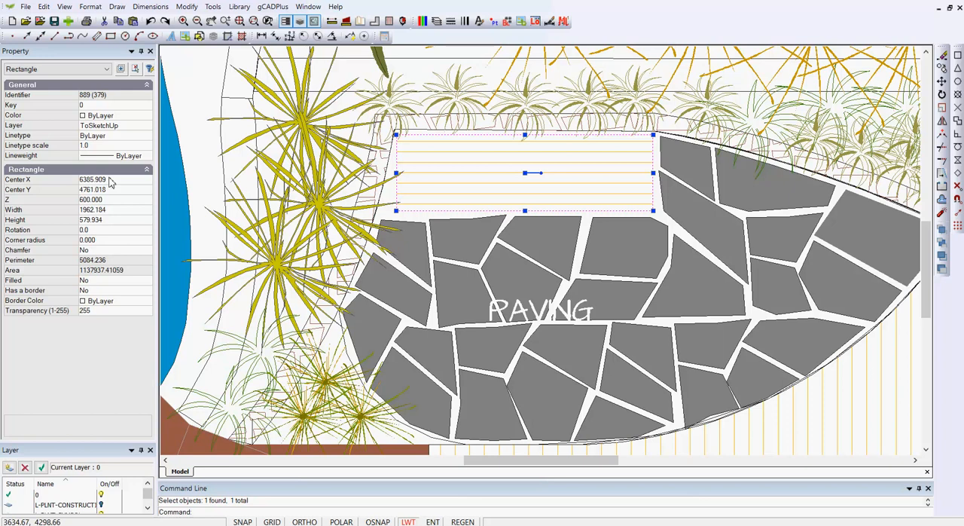
pyautogui.press('Escape')
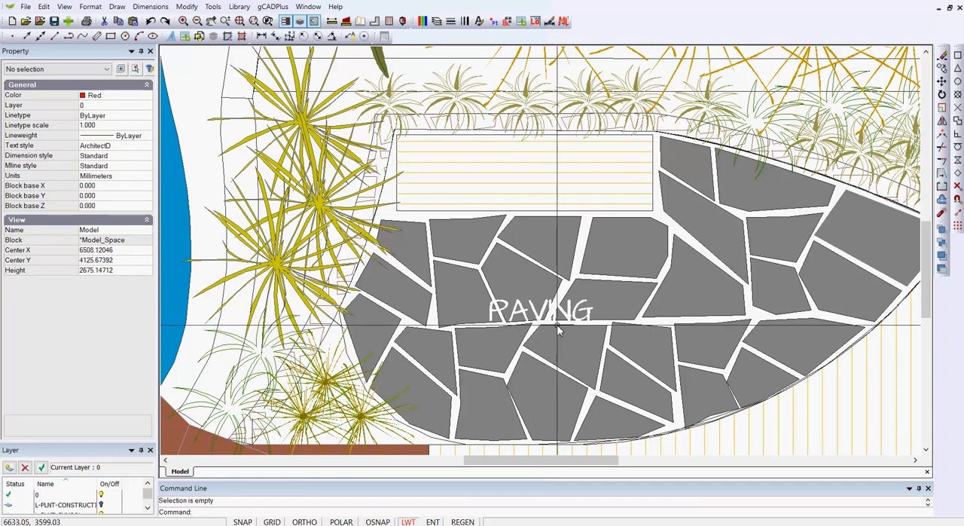
# Inspect the properties of the retaining wall outlines on both sides of the stream
pyautogui.scroll(-2, 654, 285)
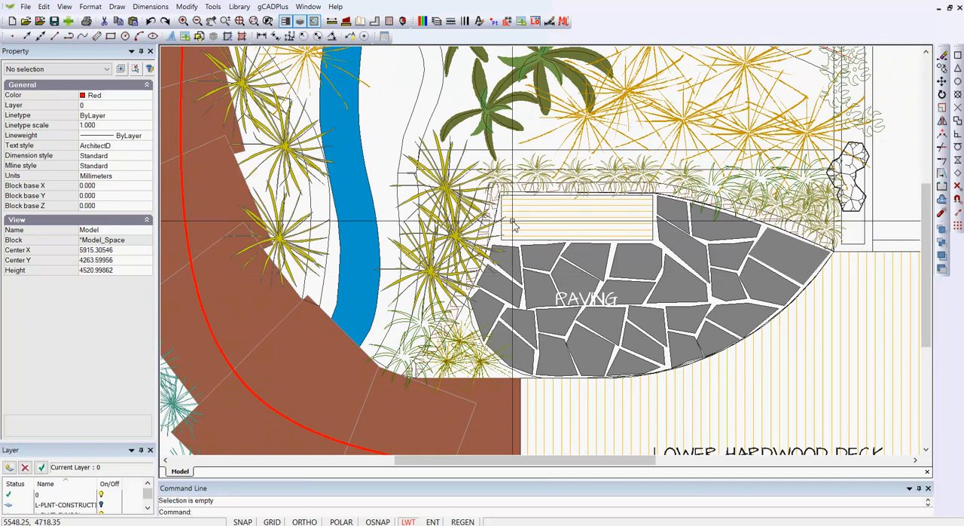
pyautogui.click(322, 296)
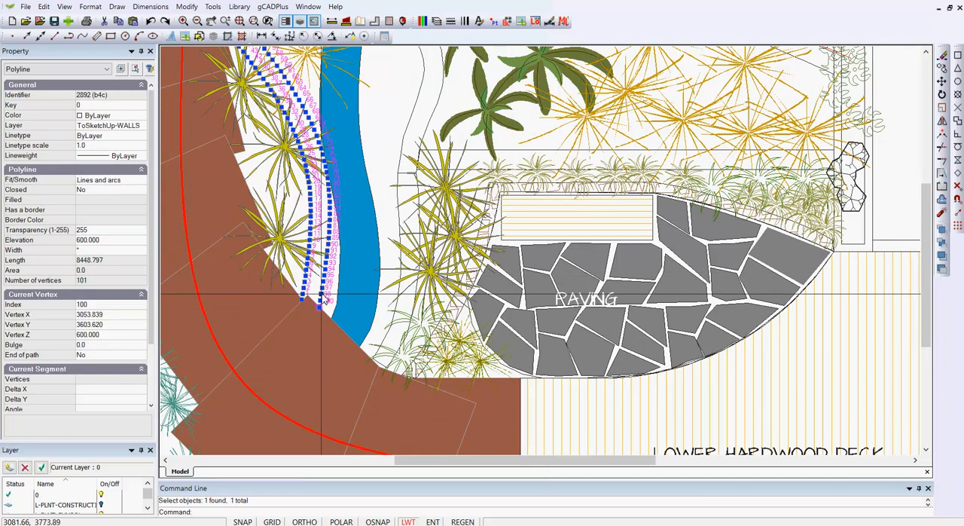
pyautogui.press('Escape')
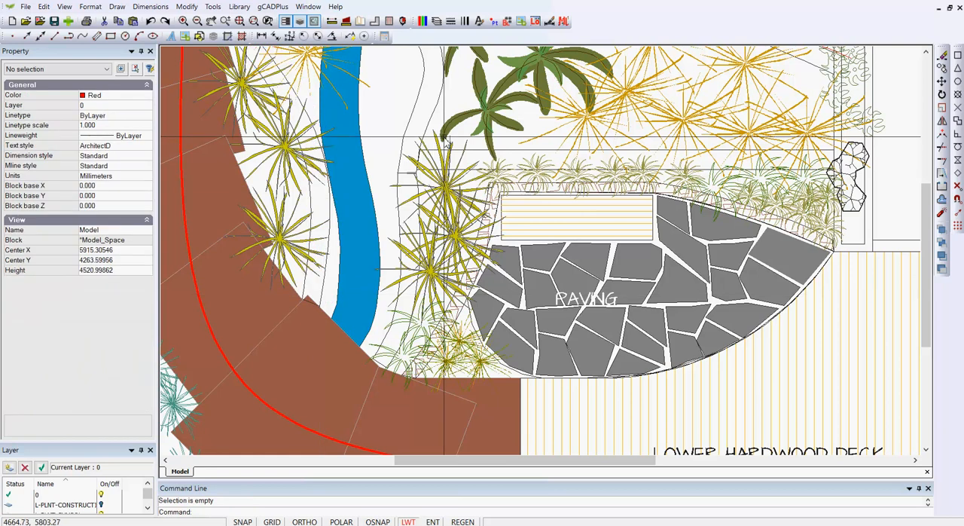
pyautogui.click(415, 111)
pyautogui.press('Escape')
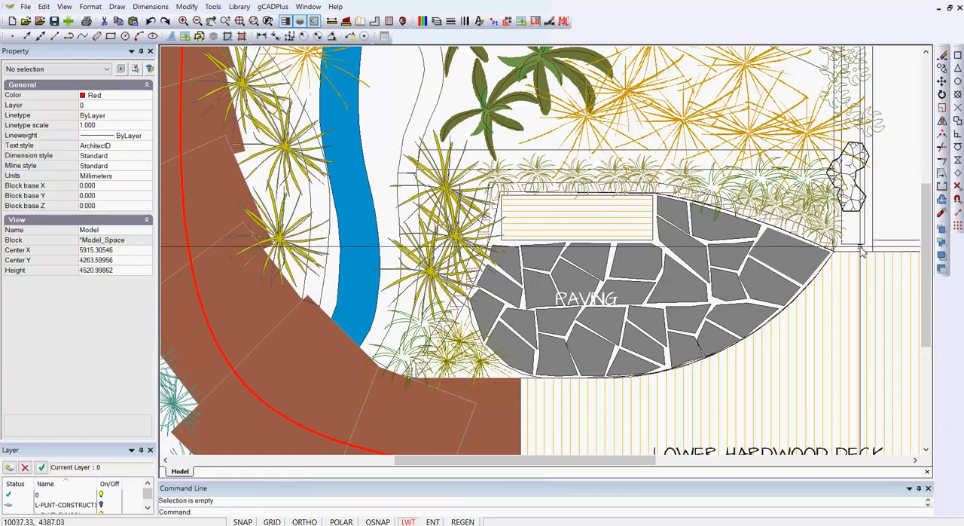
# Inspect the elevation of the wall polyline at the pointed end of the lower paving
pyautogui.scroll(2, 851, 260)
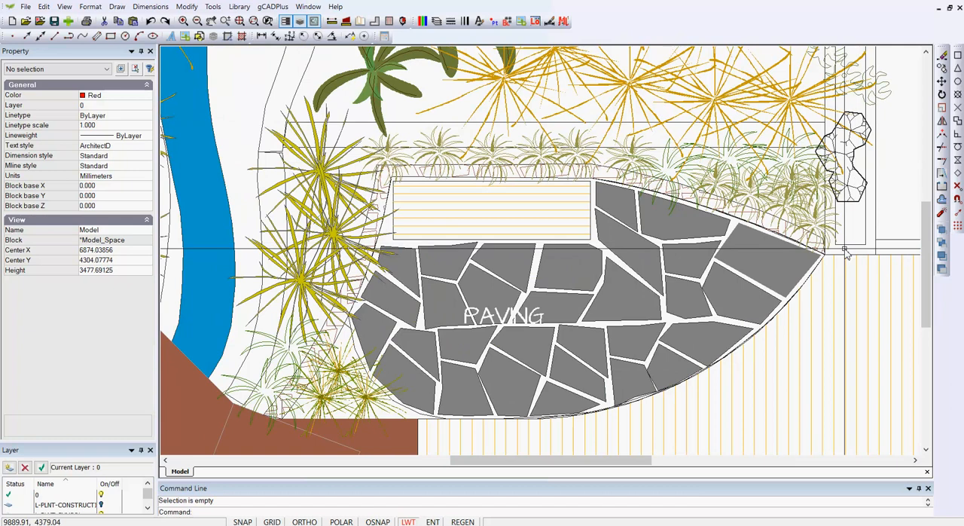
pyautogui.scroll(2, 856, 249)
pyautogui.click(844, 260)
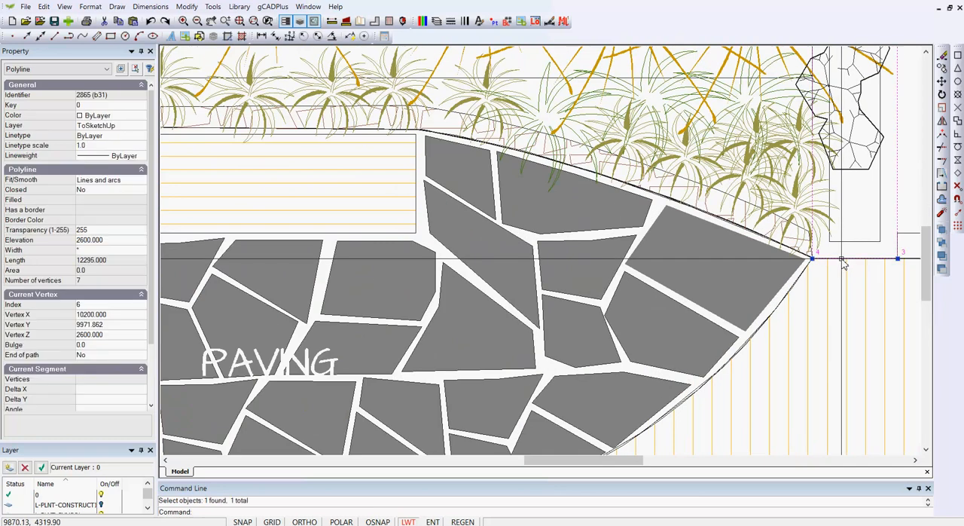
pyautogui.scroll(-3, 844, 263)
pyautogui.scroll(1, 846, 260)
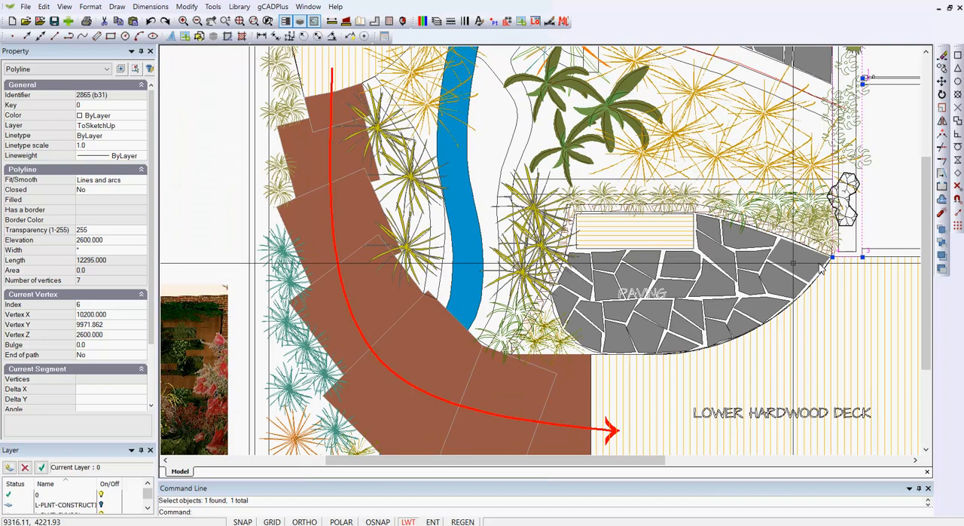
pyautogui.press('Escape')
# Check the elevation of the long narrow rectangle behind the pond at the mid level deck
pyautogui.scroll(-3, 605, 335)
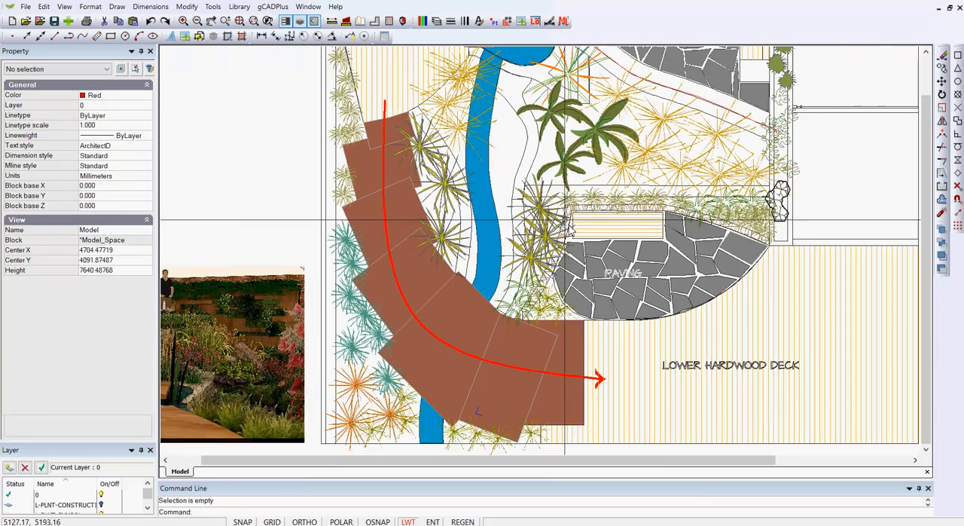
pyautogui.scroll(2, 525, 80)
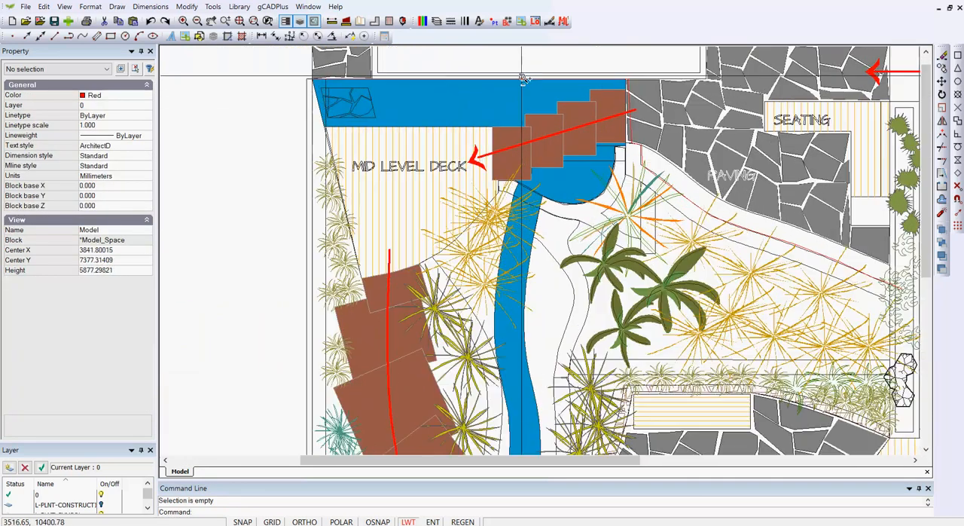
pyautogui.click(440, 75)
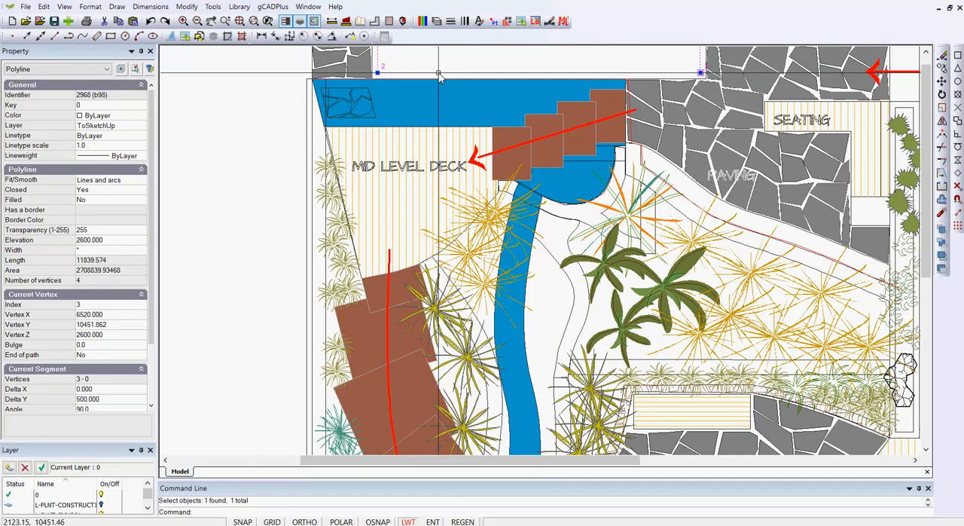
pyautogui.press('Escape')
# Check the elevation of the upper paving outline next to the seating area
pyautogui.scroll(3, 658, 156)
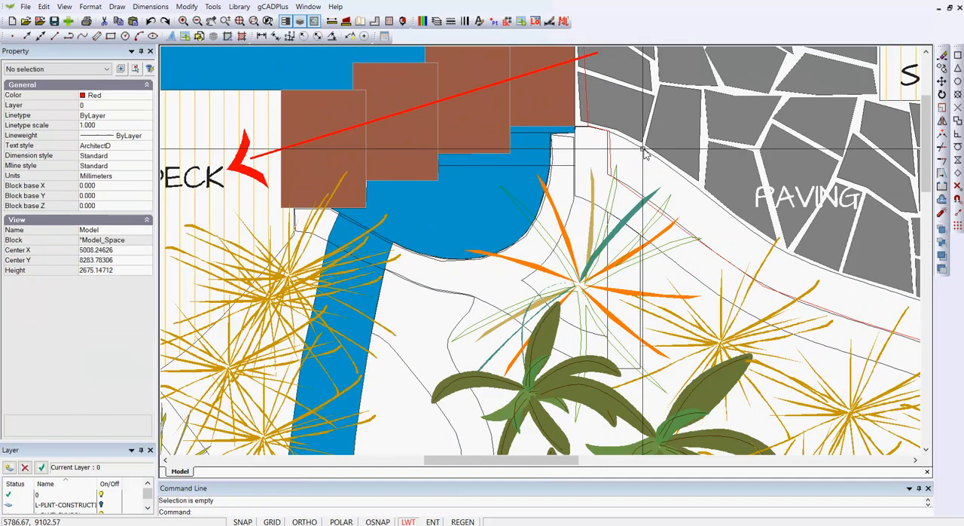
pyautogui.click(631, 143)
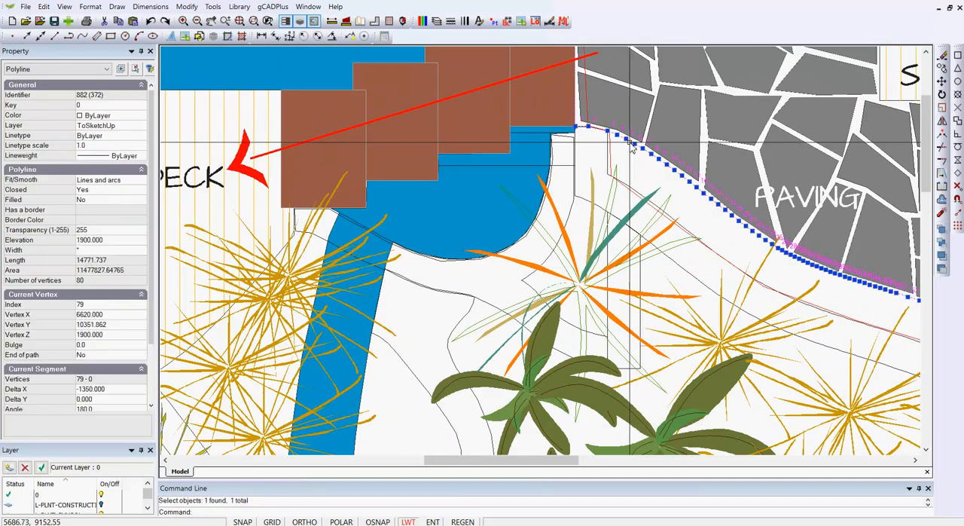
pyautogui.scroll(-4, 632, 148)
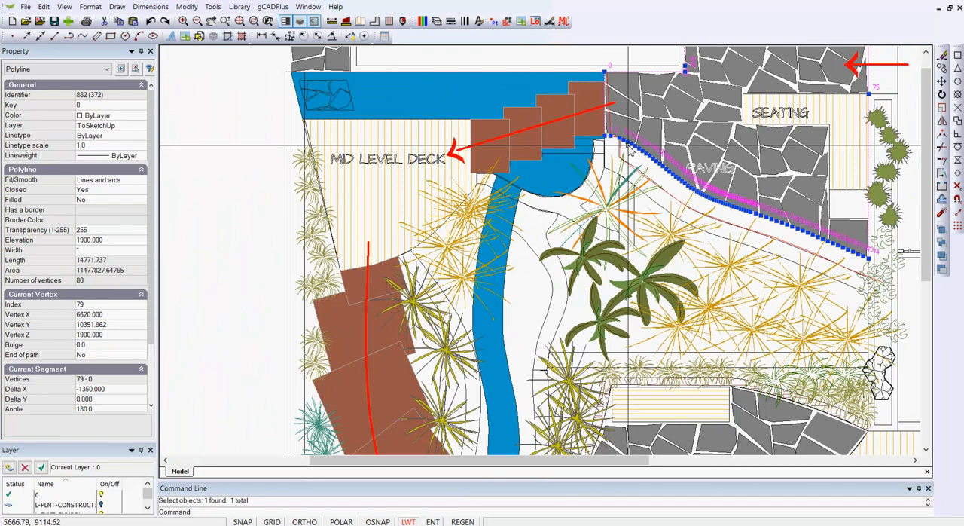
pyautogui.press('Escape')
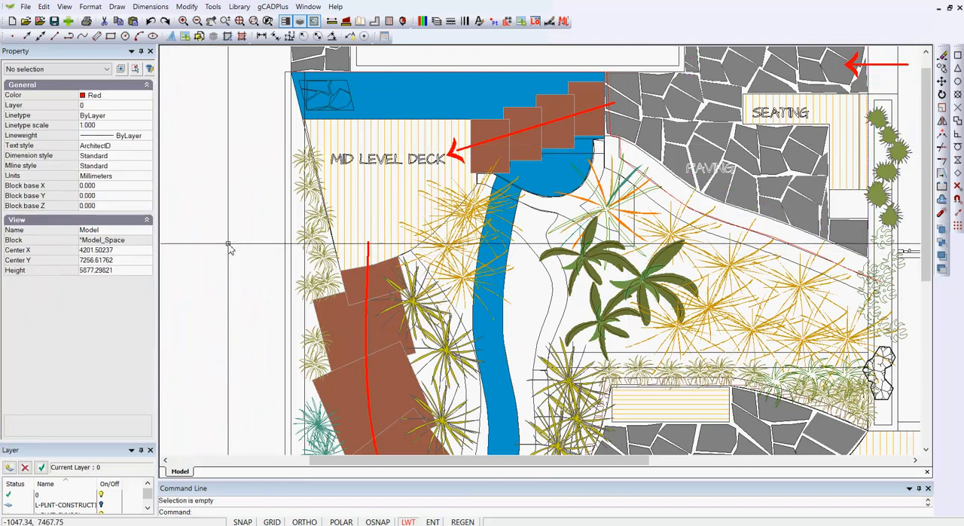
# Turn off the L-PLNT-SYMBOL layer to hide the plant symbols in the garden plan
pyautogui.scroll(-3, 231, 246)
pyautogui.scroll(-1, 228, 243)
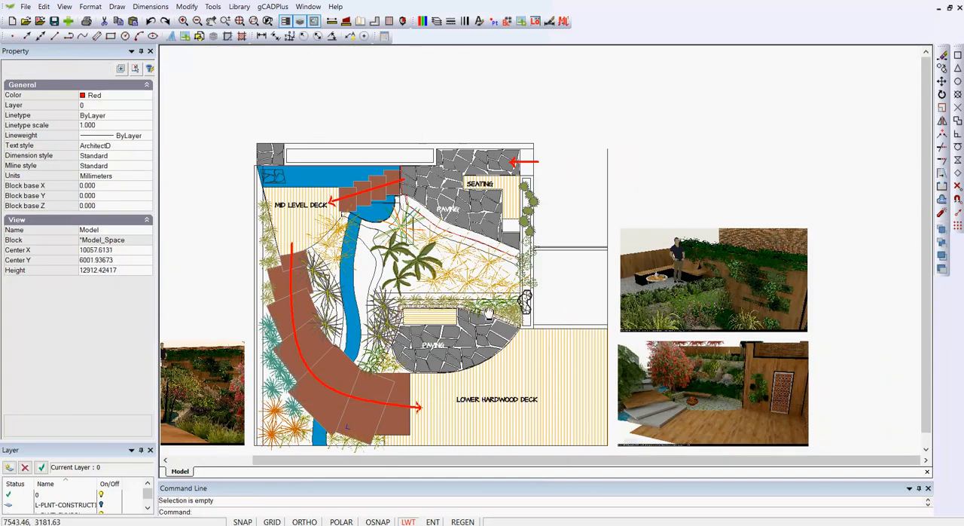
pyautogui.moveTo(473, 341); pyautogui.dragTo(488, 281, button='middle')
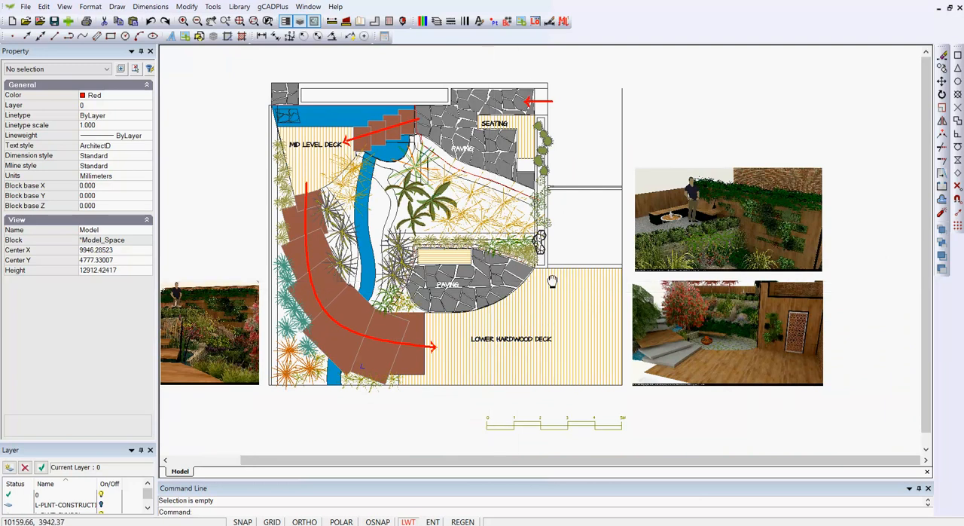
pyautogui.moveTo(550, 280); pyautogui.dragTo(603, 256, button='middle')
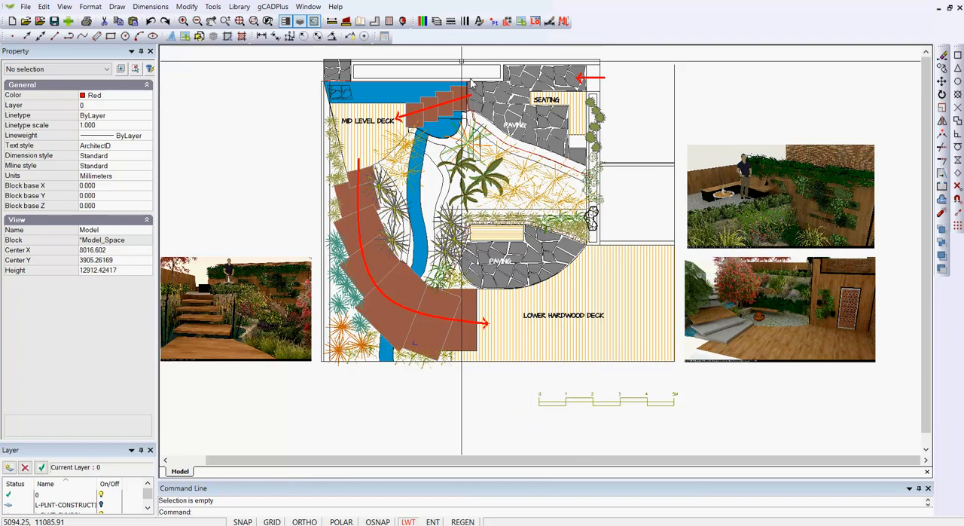
pyautogui.click(436, 21)
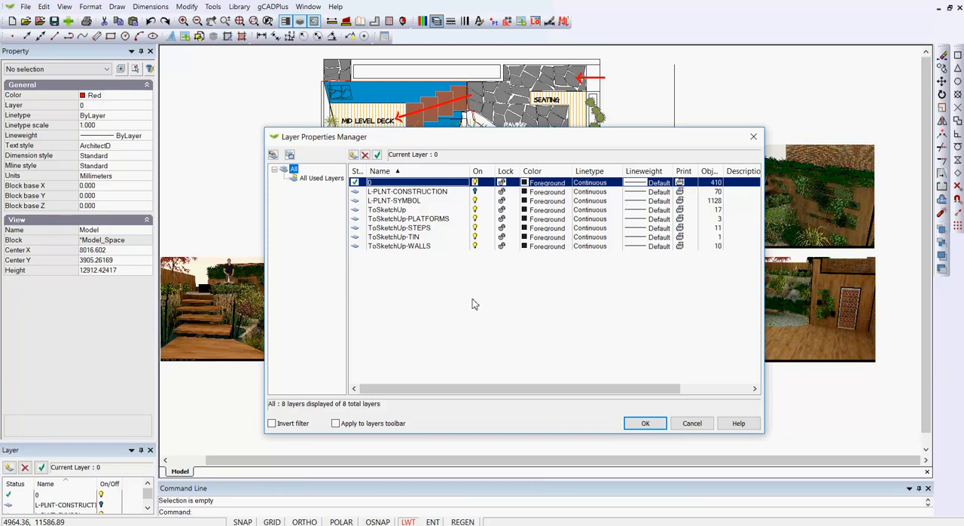
pyautogui.click(475, 201)
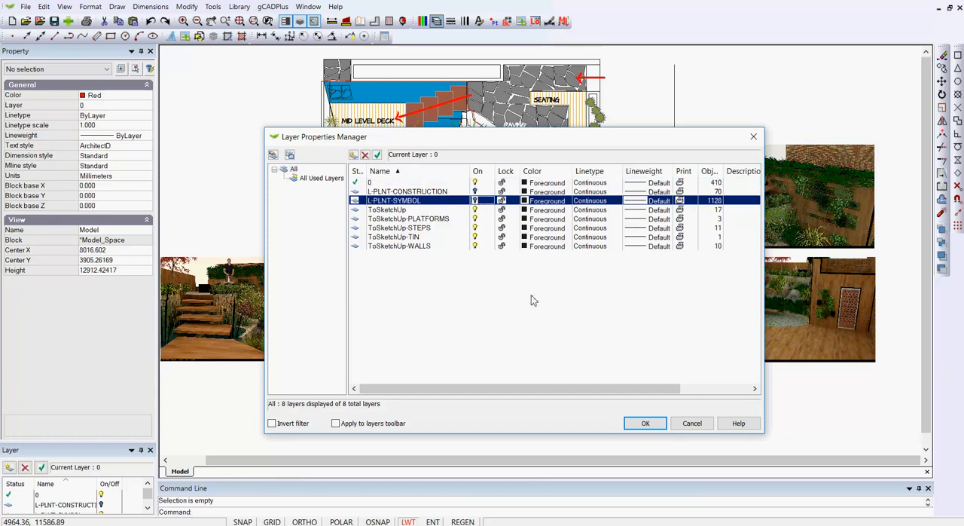
pyautogui.click(642, 424)
# Make ToSketchUp the current layer and turn off layer 0
pyautogui.scroll(-1, 577, 348)
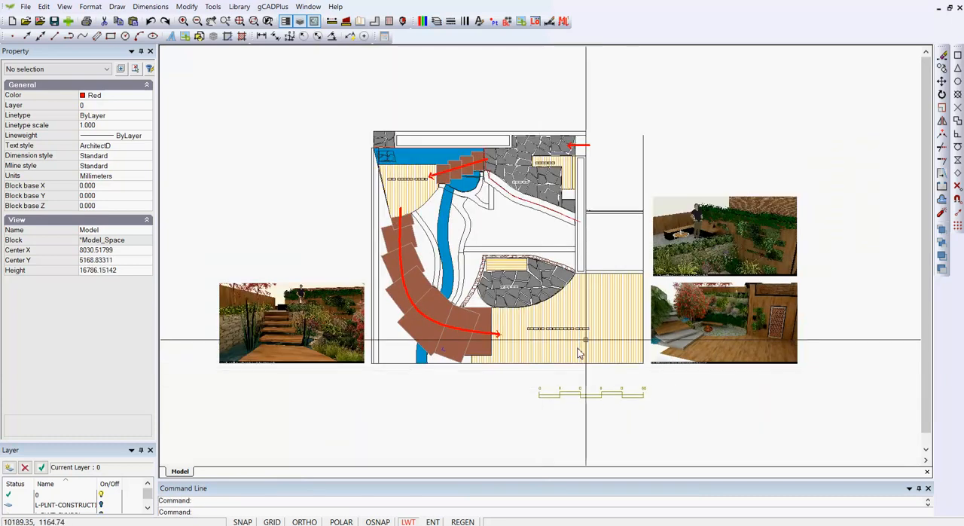
pyautogui.scroll(2, 476, 167)
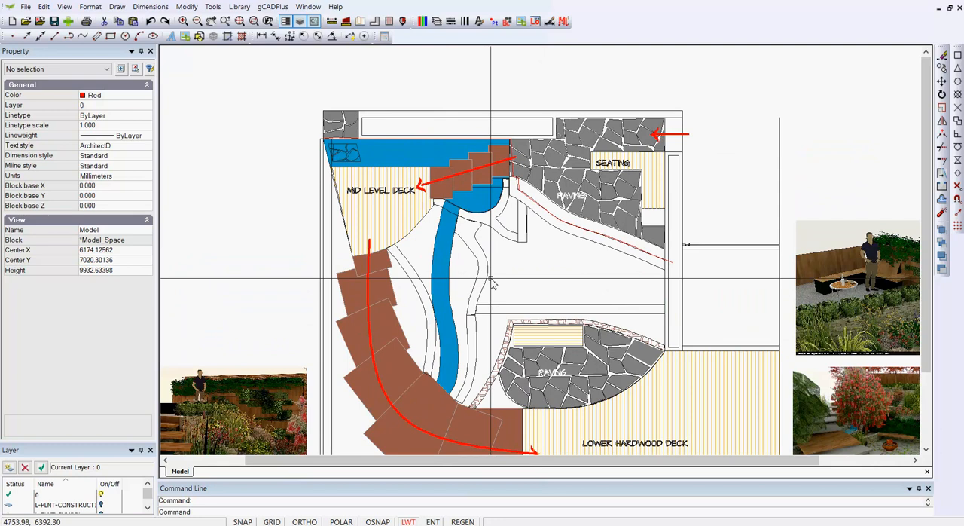
pyautogui.click(437, 22)
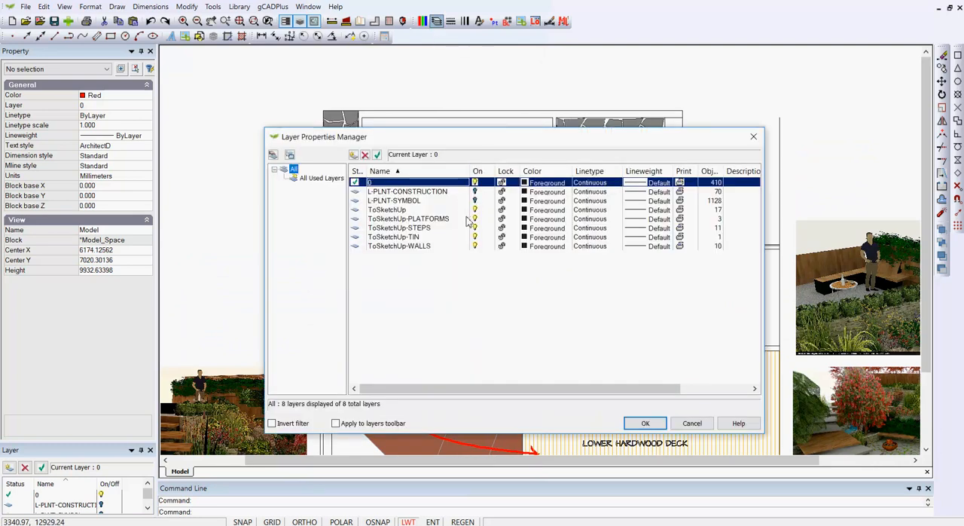
pyautogui.click(405, 210)
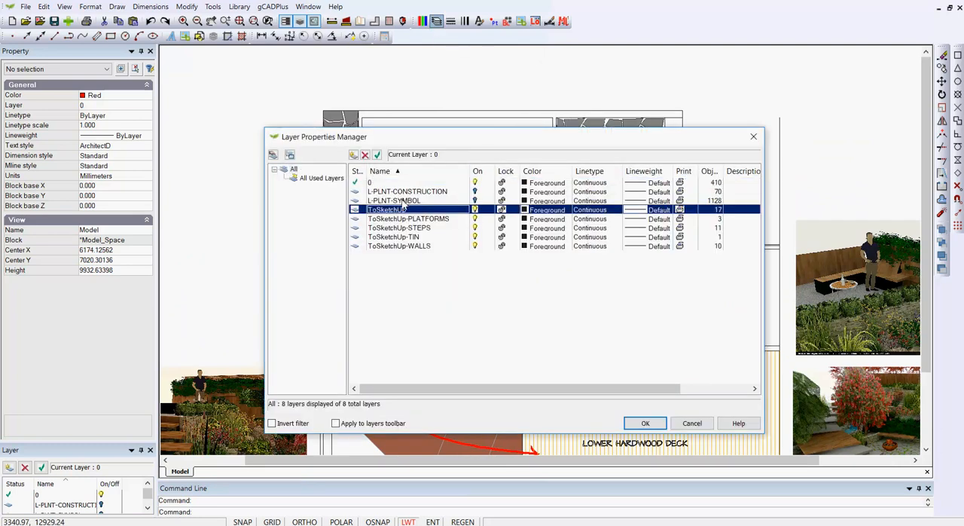
pyautogui.click(377, 154)
pyautogui.click(476, 183)
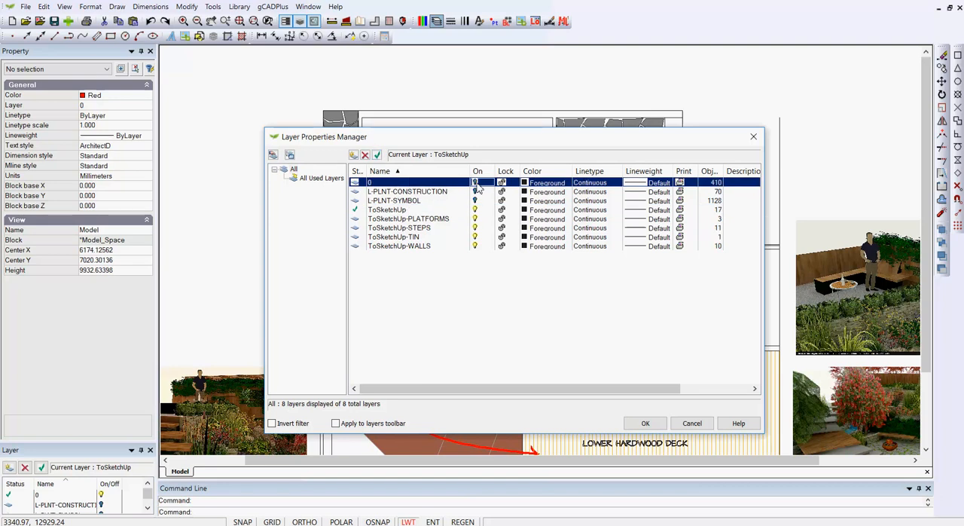
pyautogui.click(644, 422)
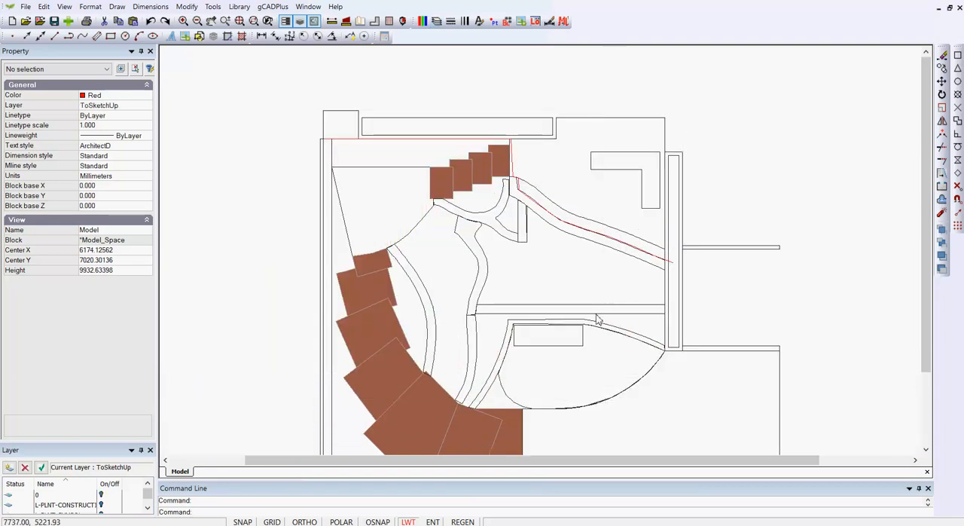
# Select all the visible garden outlines and steps and copy them to the clipboard
pyautogui.scroll(-3, 589, 226)
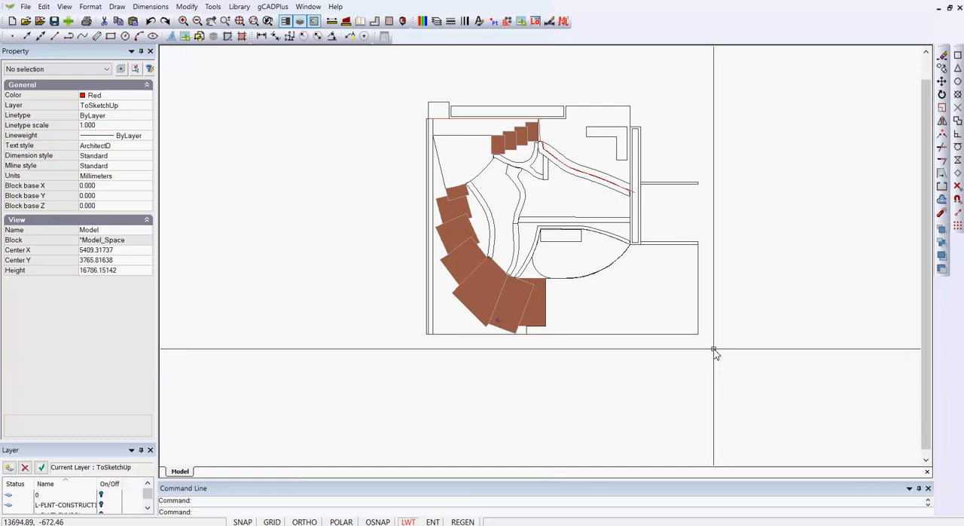
pyautogui.moveTo(714, 351); pyautogui.dragTo(402, 91)
pyautogui.rightClick(502, 203)
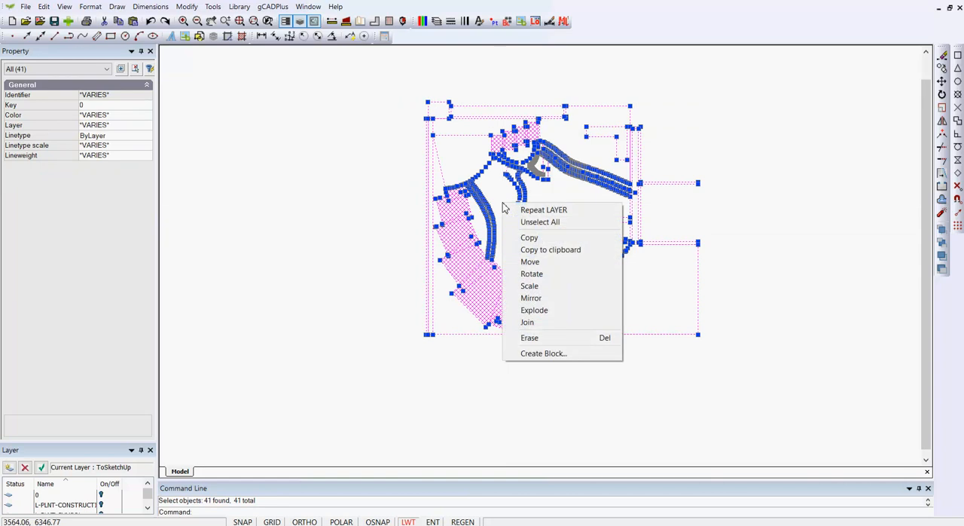
pyautogui.click(551, 252)
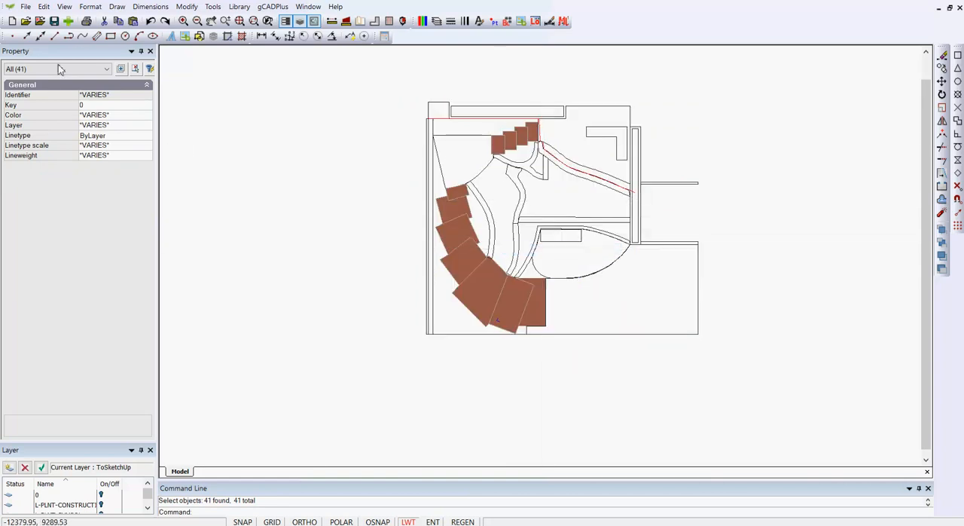
# Create a new drawing without a template, declining to save the unnamed drawing
pyautogui.click(13, 22)
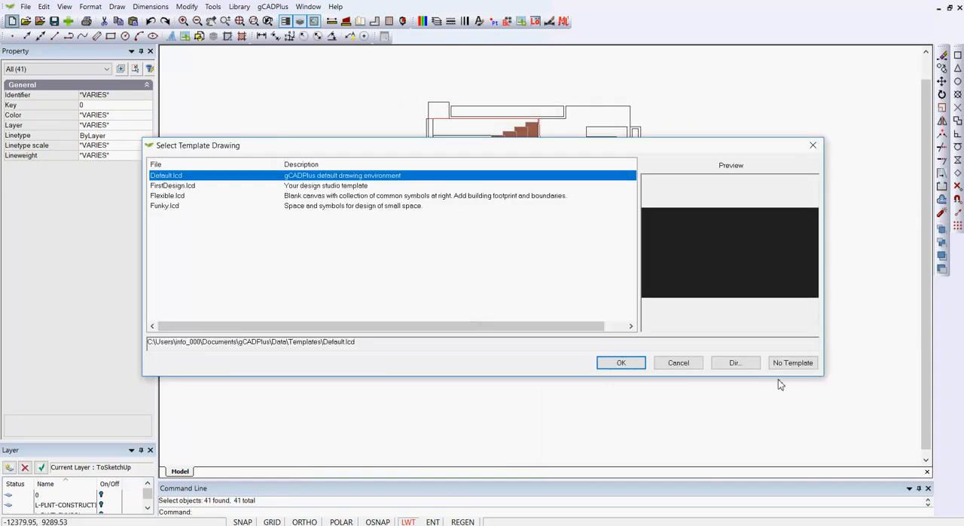
pyautogui.click(791, 363)
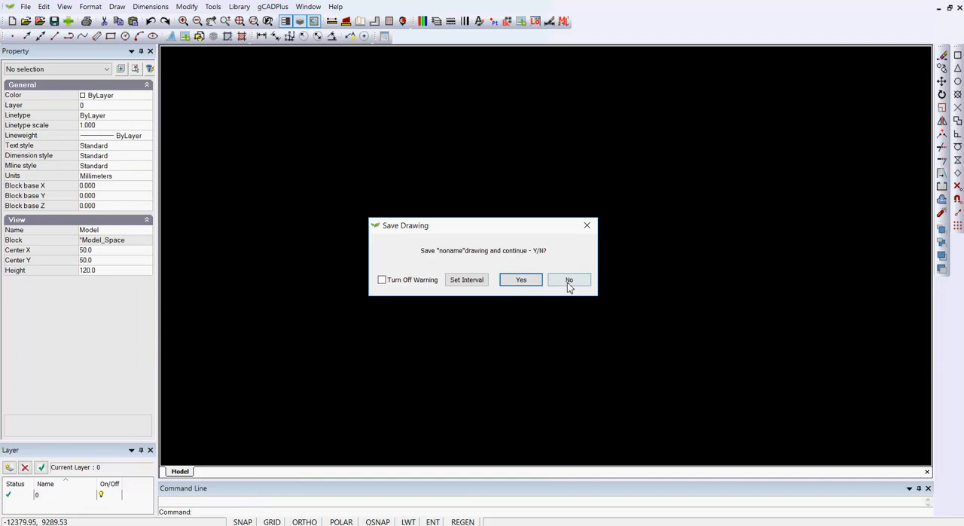
pyautogui.click(568, 282)
# Paste the copied garden geometry into the new drawing at insertion point 0,0 and show its full extents
pyautogui.rightClick(500, 274)
pyautogui.click(518, 279)
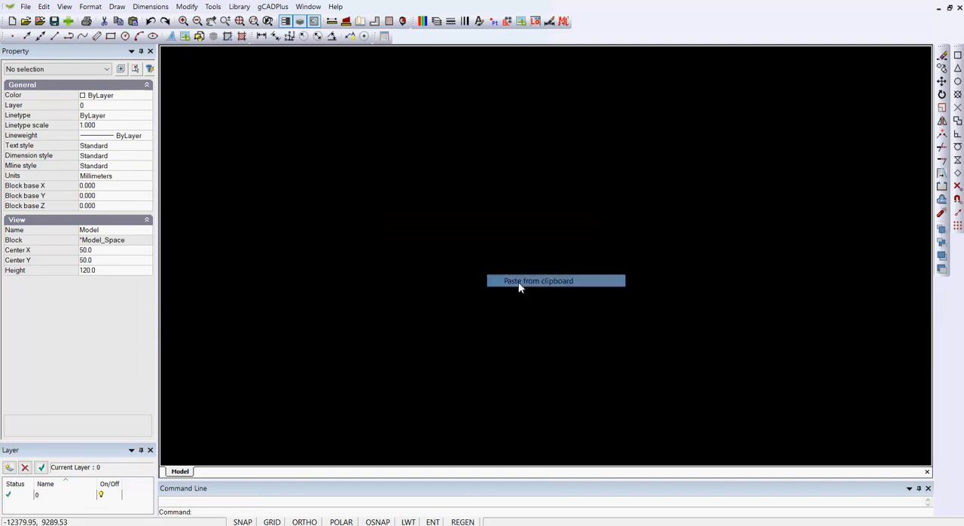
pyautogui.click(409, 354)
pyautogui.scroll(-5, 397, 326)
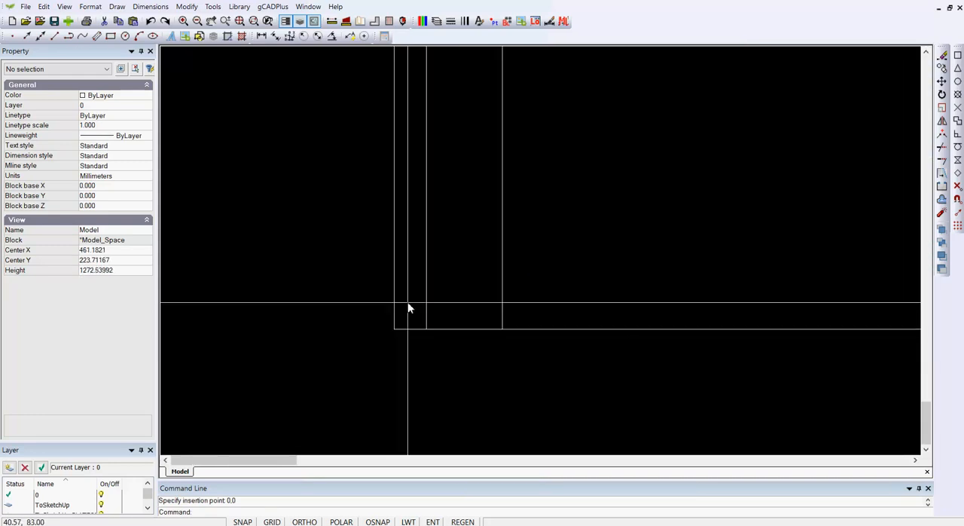
pyautogui.rightClick(397, 277)
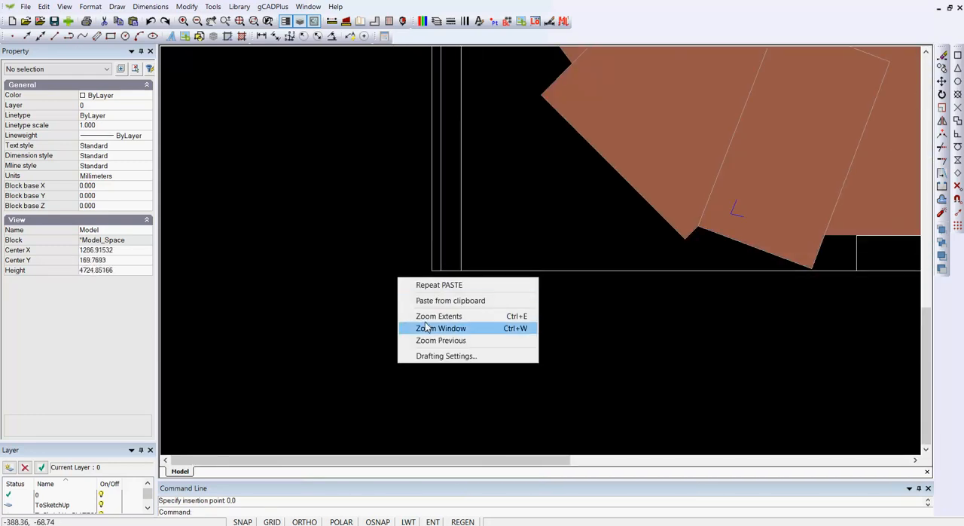
pyautogui.click(463, 318)
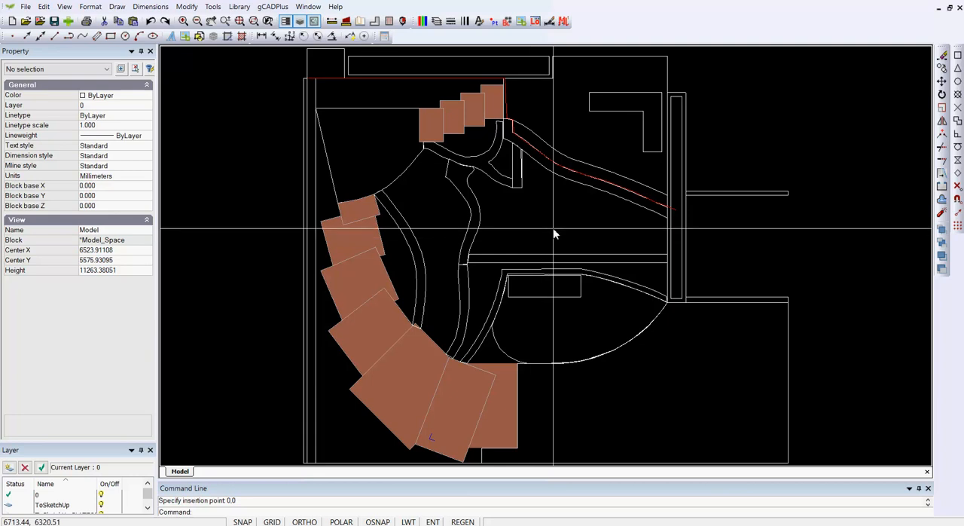
pyautogui.scroll(-1, 555, 229)
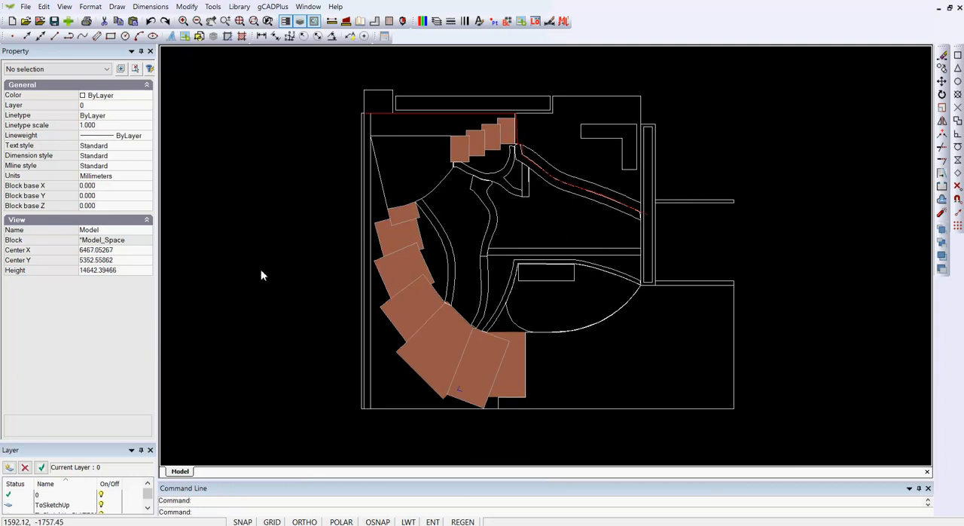
# Export the drawing to the Desktop as a DXF 2007 file named AAATest
pyautogui.click(26, 7)
pyautogui.moveTo(74, 111)
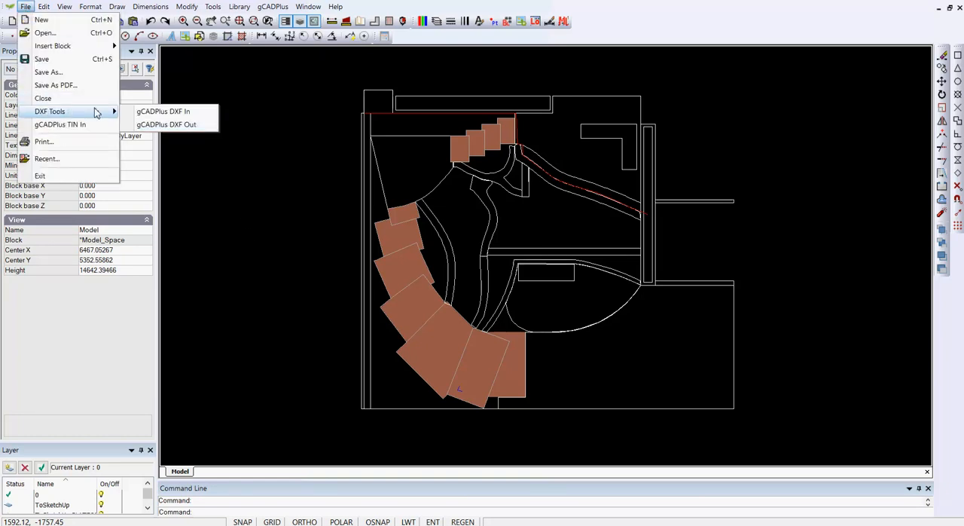
pyautogui.click(176, 125)
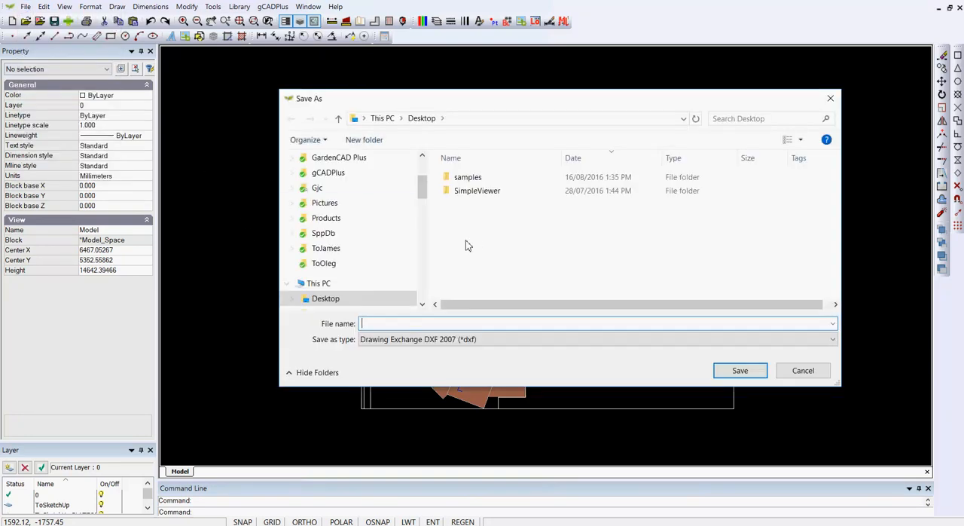
pyautogui.write('AAA')
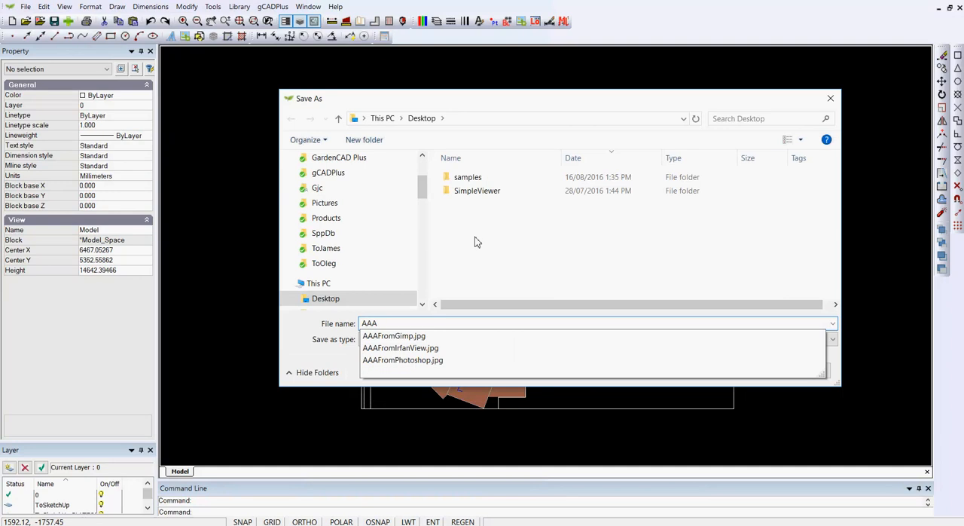
pyautogui.write('Test')
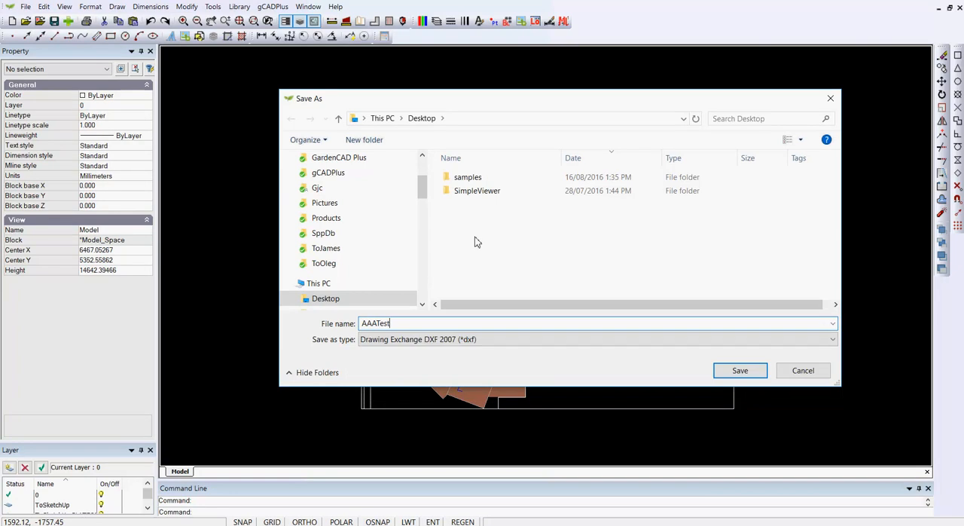
pyautogui.click(741, 370)
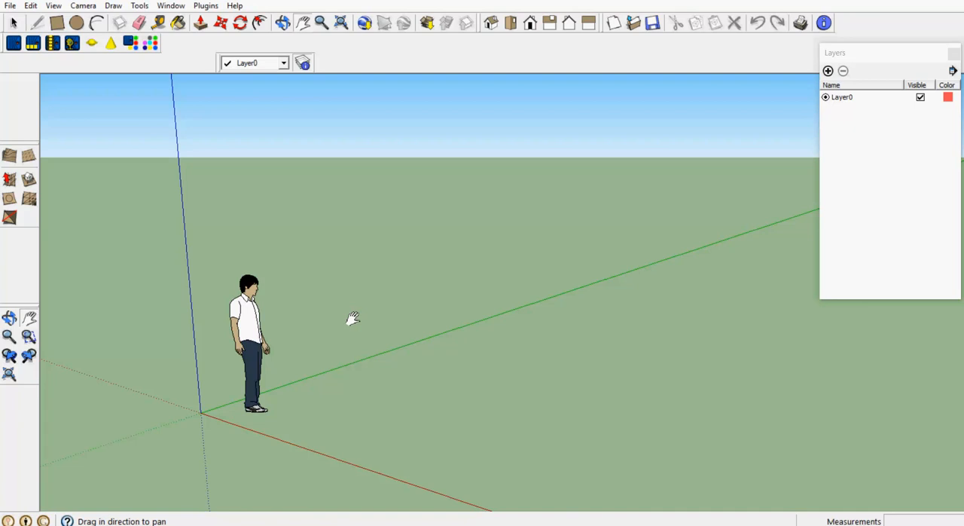
# Switch to SketchUp and import AAATest.dxf from the Desktop, listing the folder's files in Details view and dismissing the import summary
pyautogui.click(10, 6)
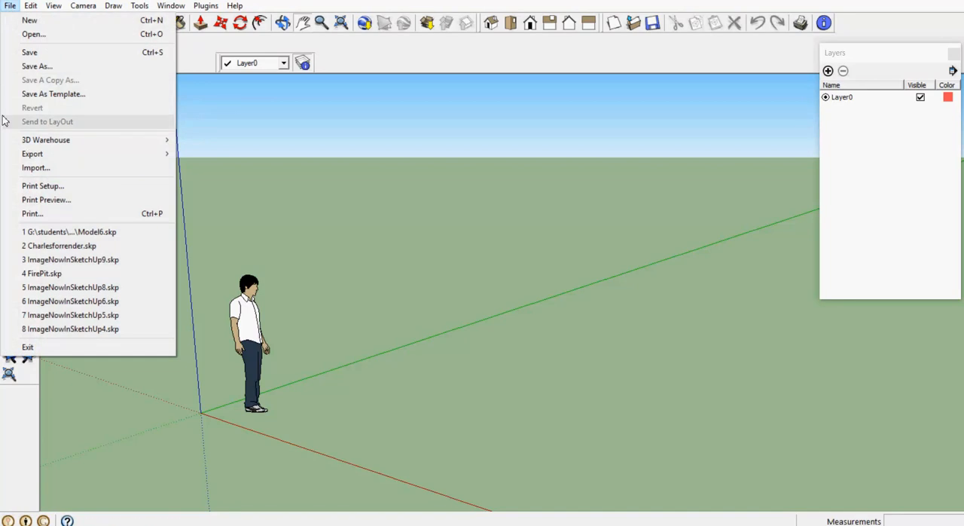
pyautogui.click(38, 168)
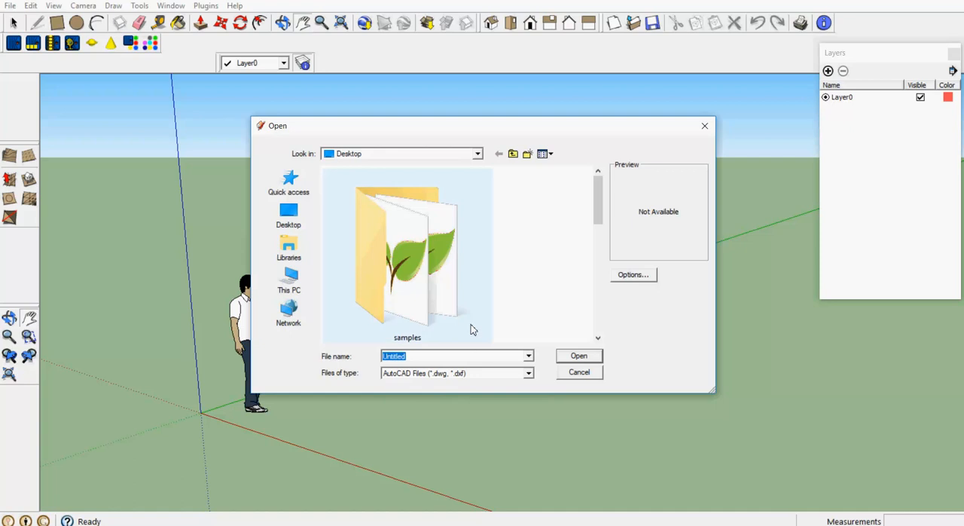
pyautogui.moveTo(599, 225); pyautogui.dragTo(600, 329)
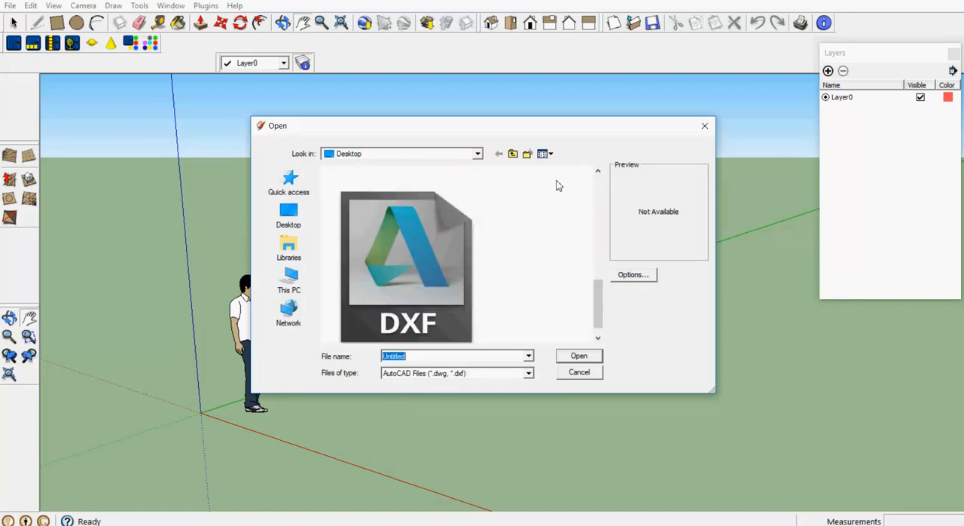
pyautogui.click(551, 154)
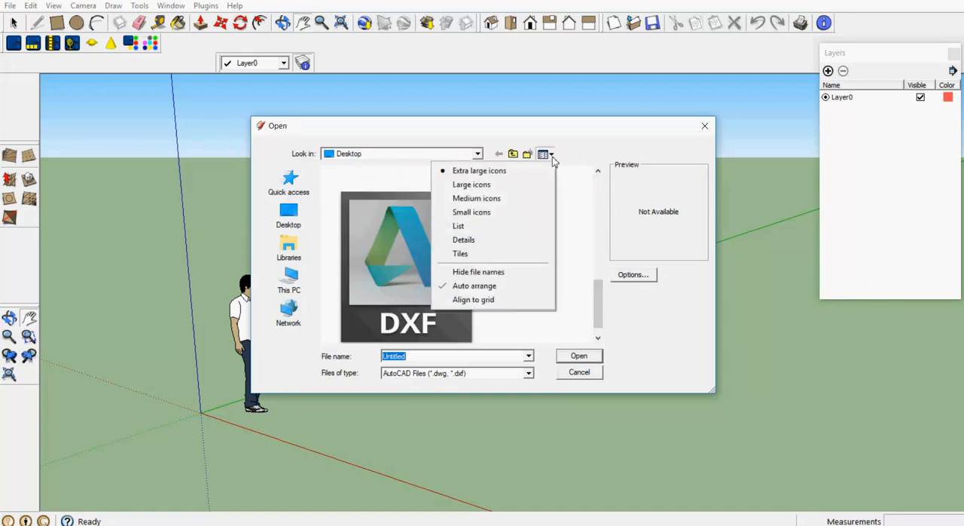
pyautogui.click(493, 243)
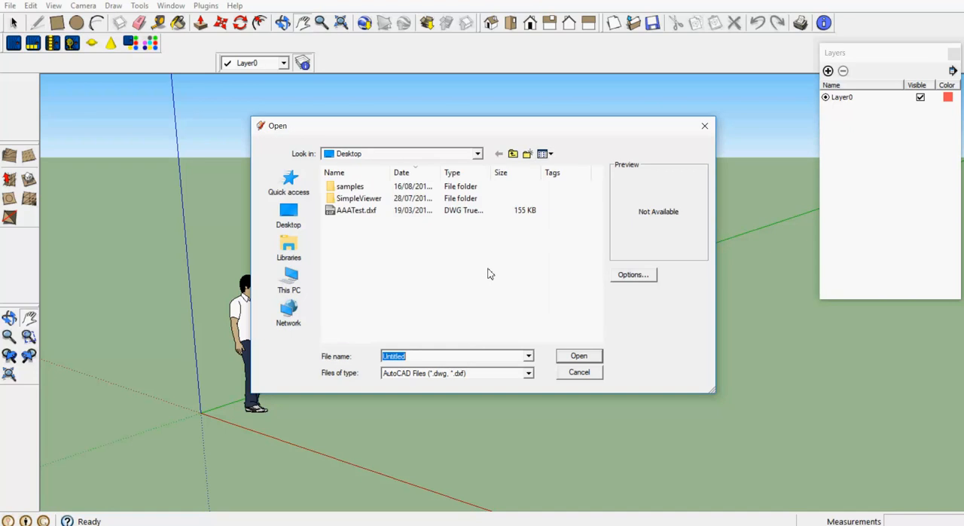
pyautogui.click(348, 214)
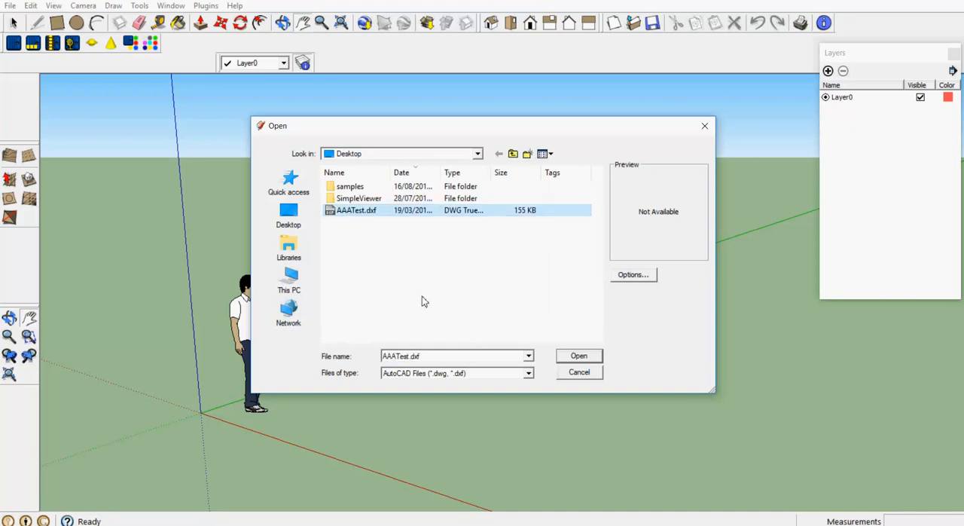
pyautogui.click(581, 358)
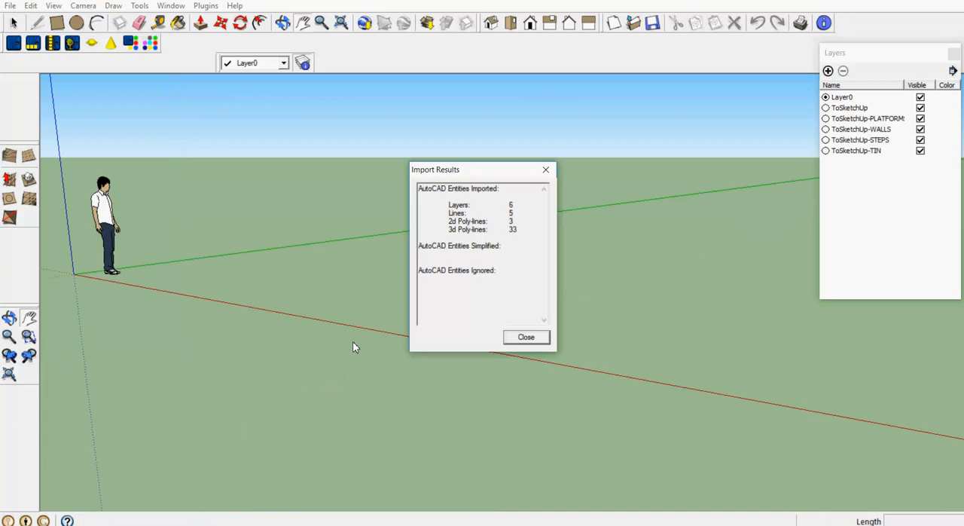
pyautogui.click(528, 343)
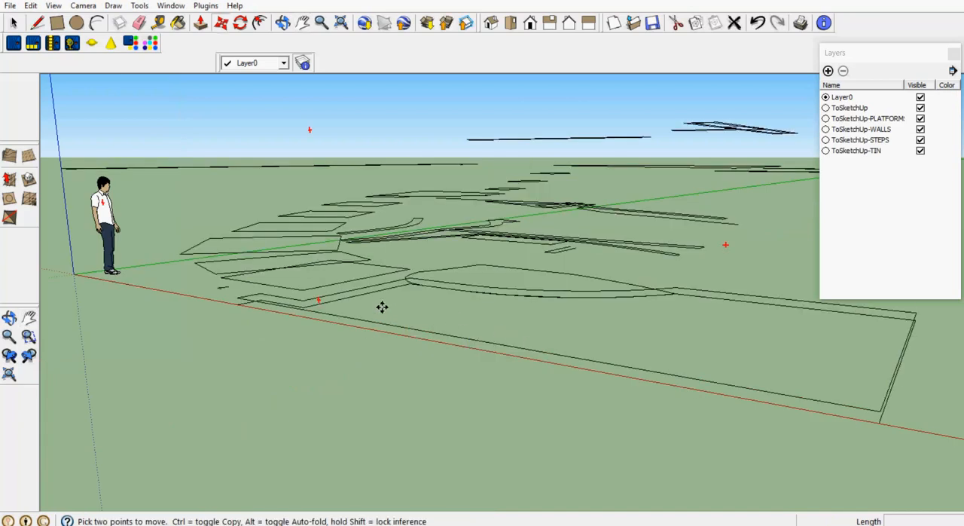
# Explode the imported garden component into its separate outlines and clear the selection
pyautogui.click(283, 24)
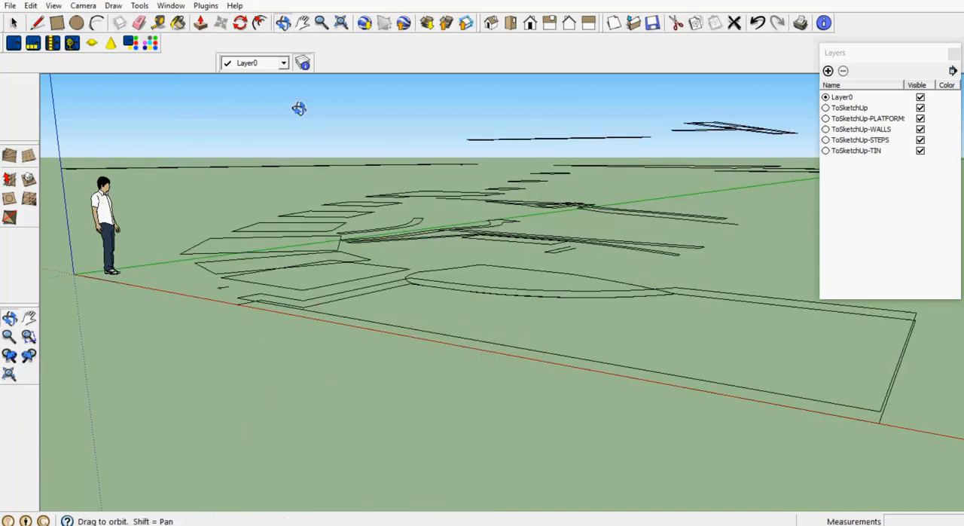
pyautogui.moveTo(299, 106); pyautogui.dragTo(415, 310)
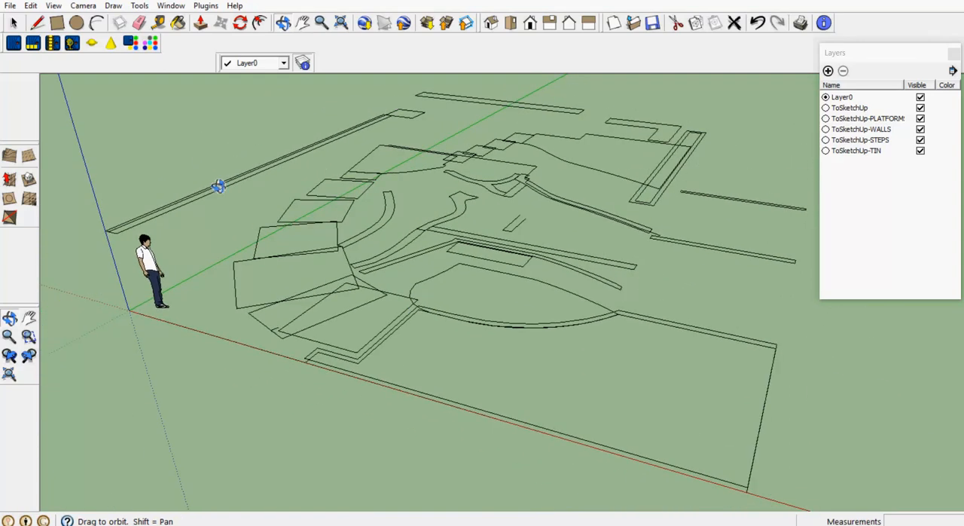
pyautogui.click(13, 24)
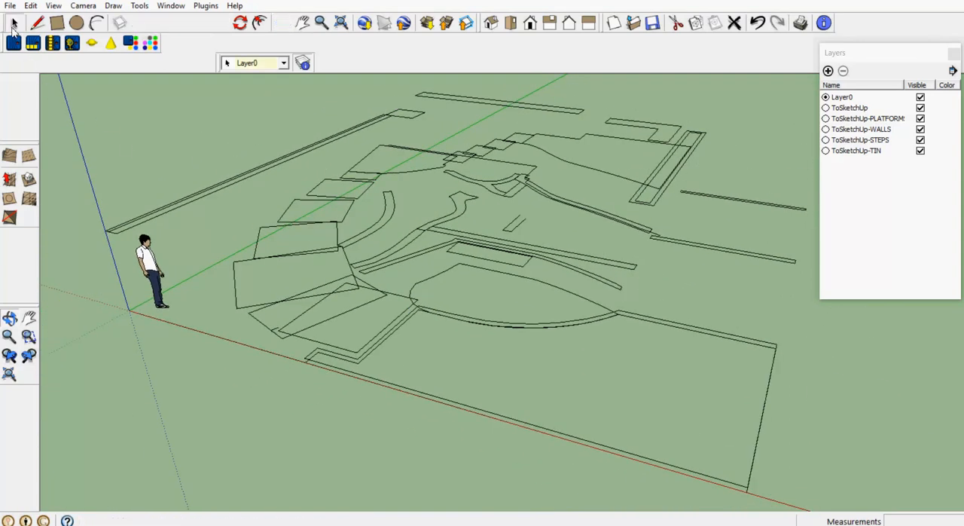
pyautogui.click(317, 258)
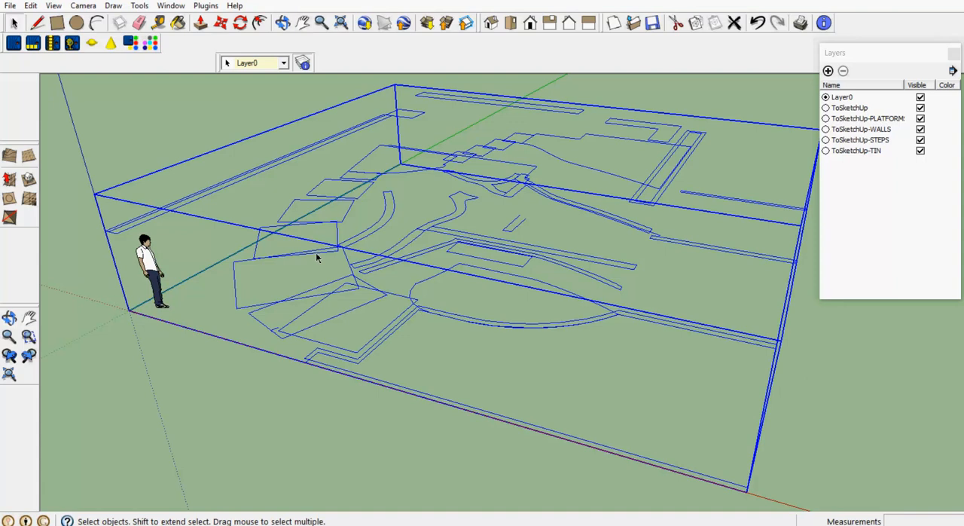
pyautogui.rightClick(317, 257)
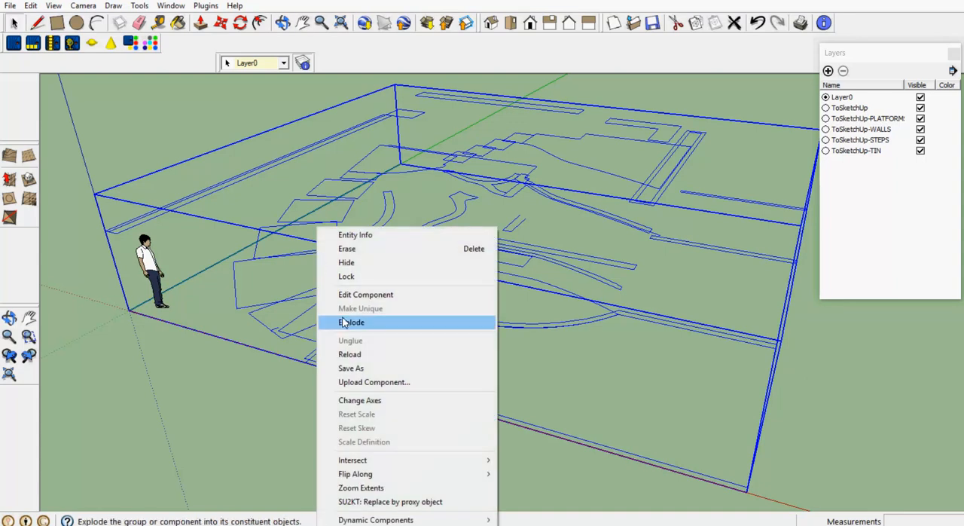
pyautogui.click(351, 322)
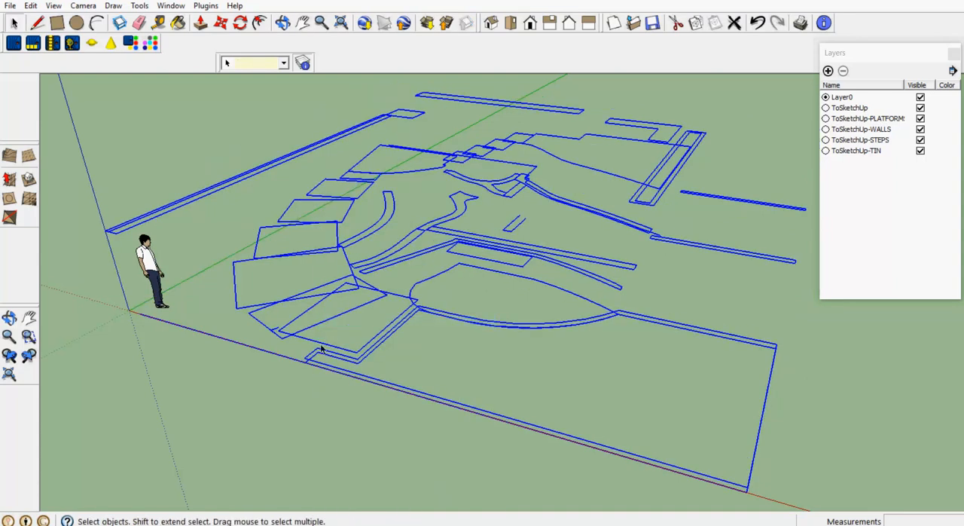
pyautogui.click(311, 434)
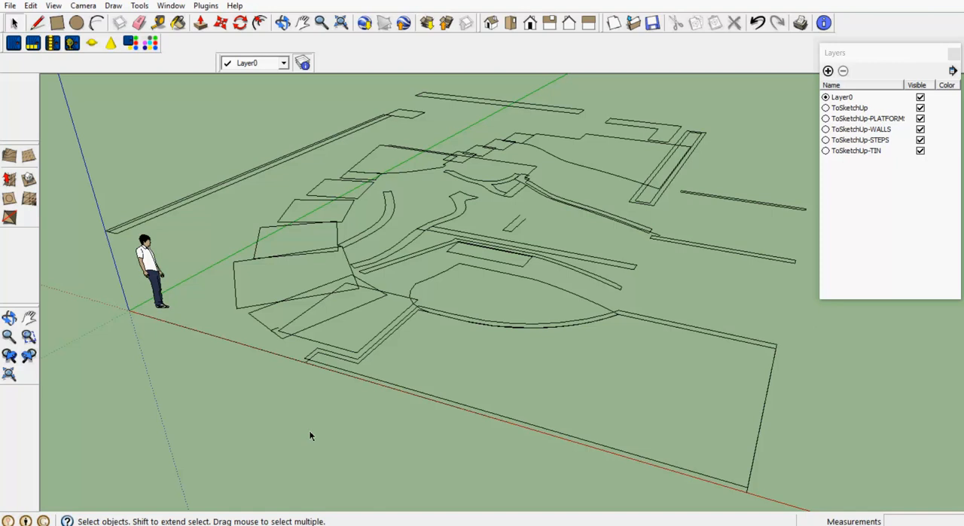
# Make ToSketchUp-STEPS the current layer and hide all the other layers
pyautogui.scroll(-2, 335, 429)
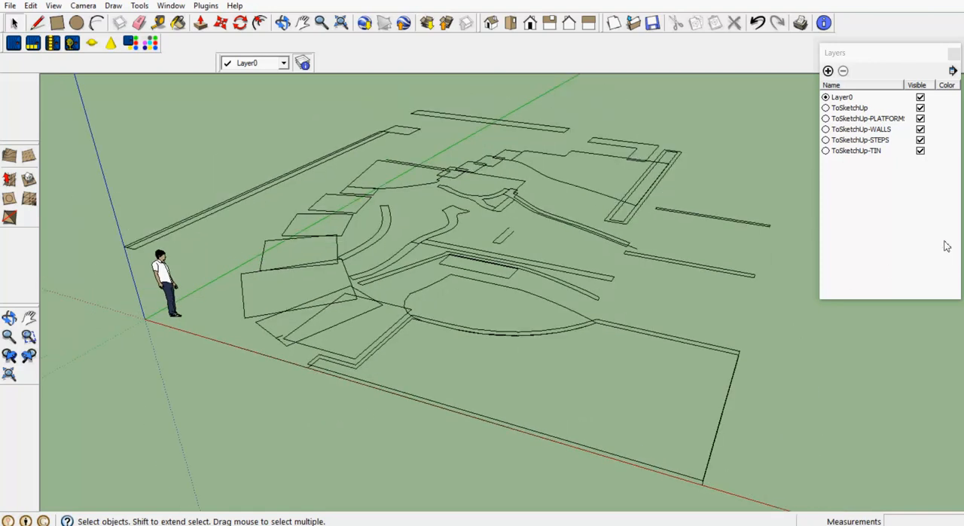
pyautogui.click(825, 140)
pyautogui.click(921, 129)
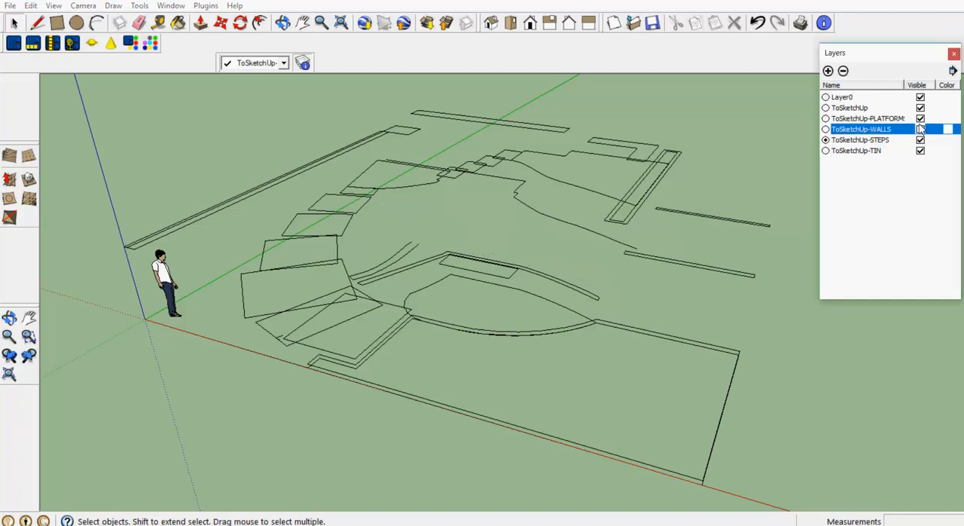
pyautogui.click(920, 118)
pyautogui.click(920, 108)
pyautogui.click(921, 97)
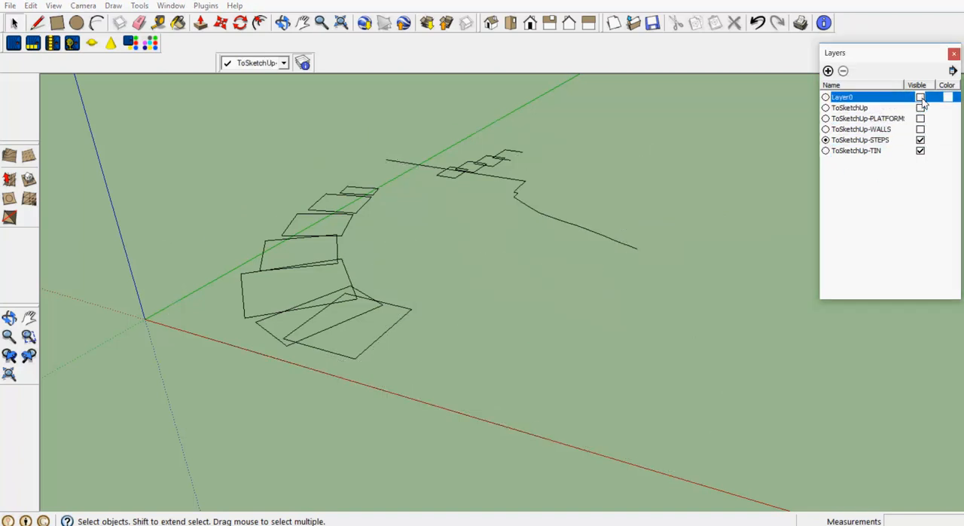
pyautogui.click(921, 150)
# Create faces in the three lowest step outlines by retracing one edge of each with the Line tool
pyautogui.scroll(3, 319, 358)
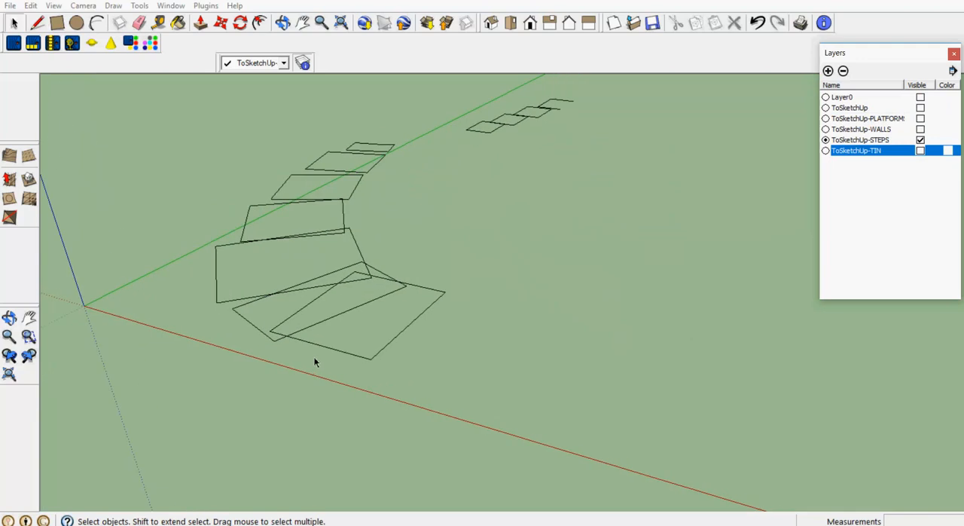
pyautogui.click(37, 22)
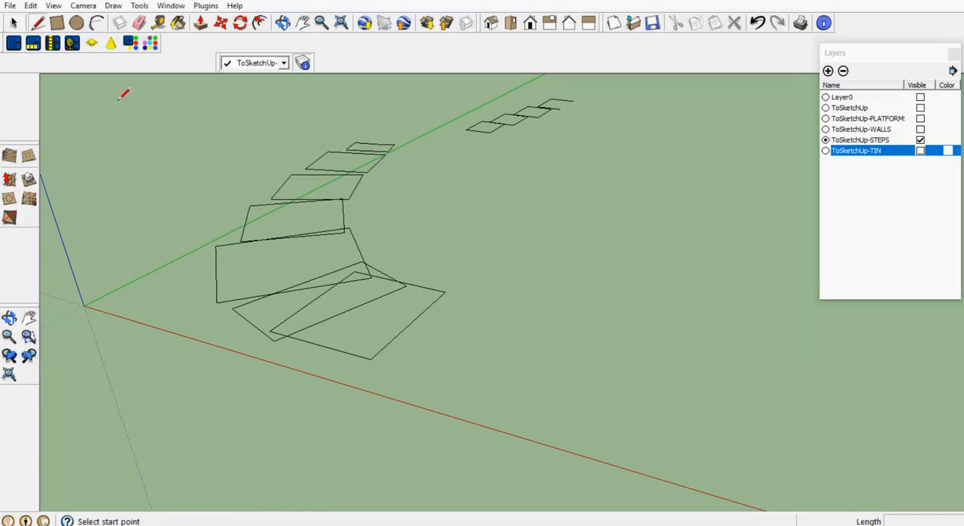
pyautogui.click(371, 360)
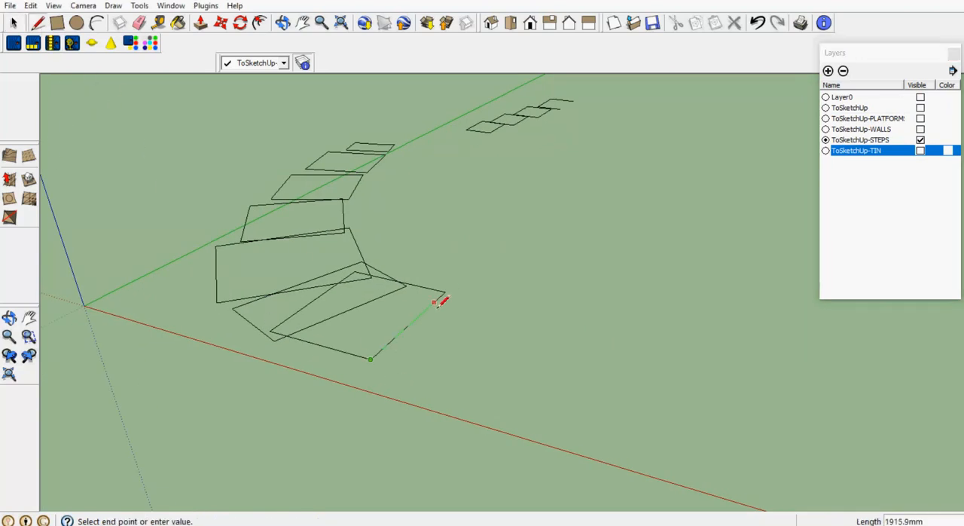
pyautogui.click(444, 291)
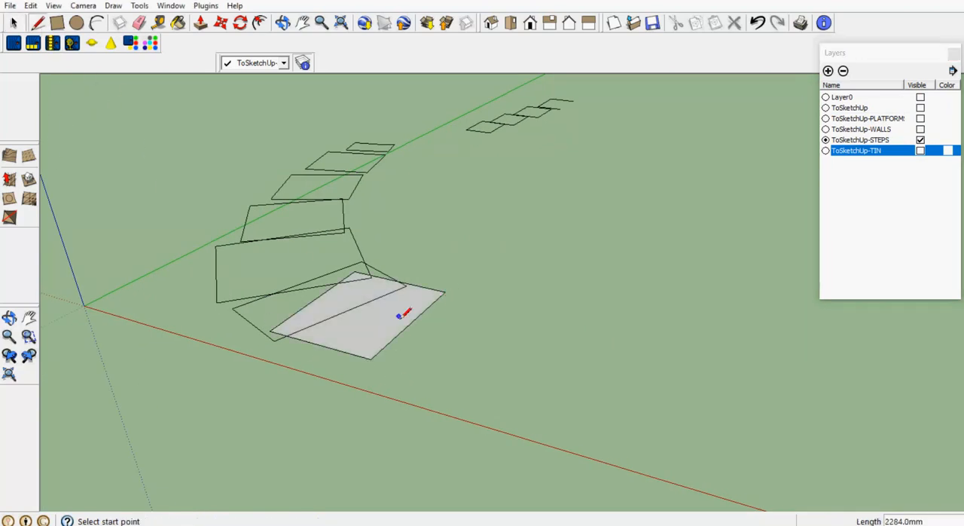
pyautogui.click(273, 340)
pyautogui.click(407, 285)
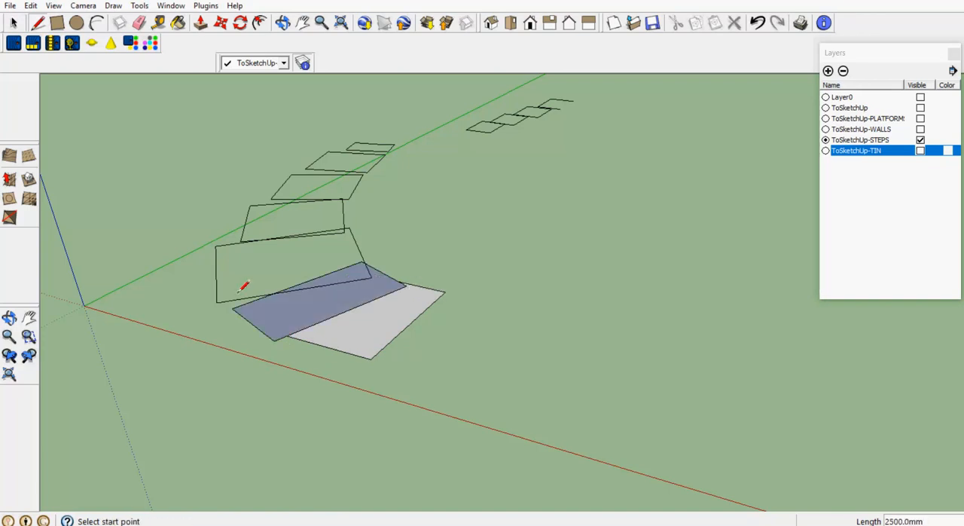
pyautogui.click(218, 302)
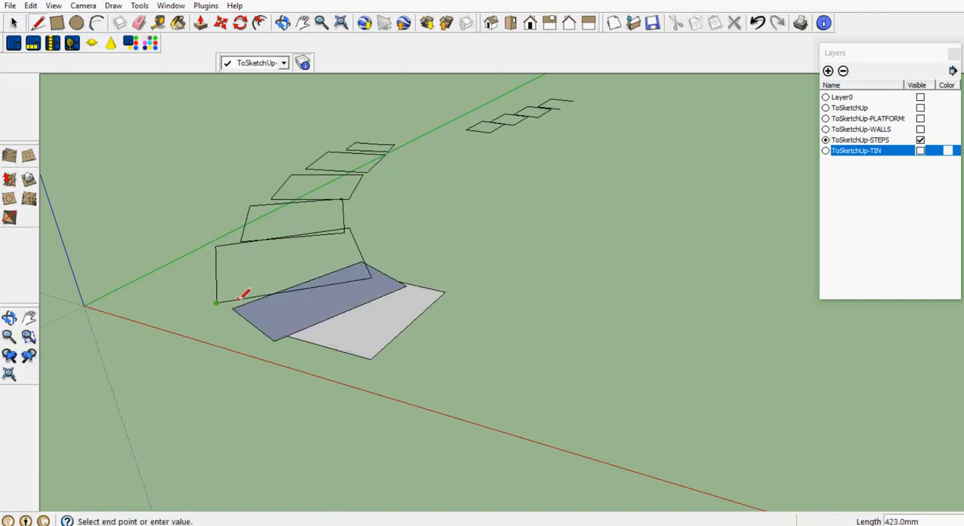
pyautogui.click(371, 278)
# Retrace one edge of each of the four remaining outlines in the curved flight to fill them with faces
pyautogui.scroll(2, 253, 204)
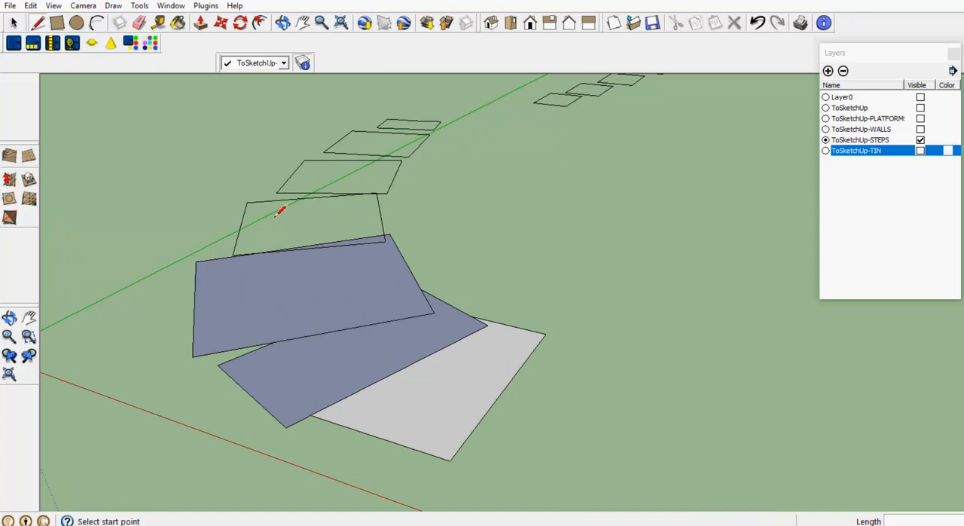
pyautogui.click(247, 203)
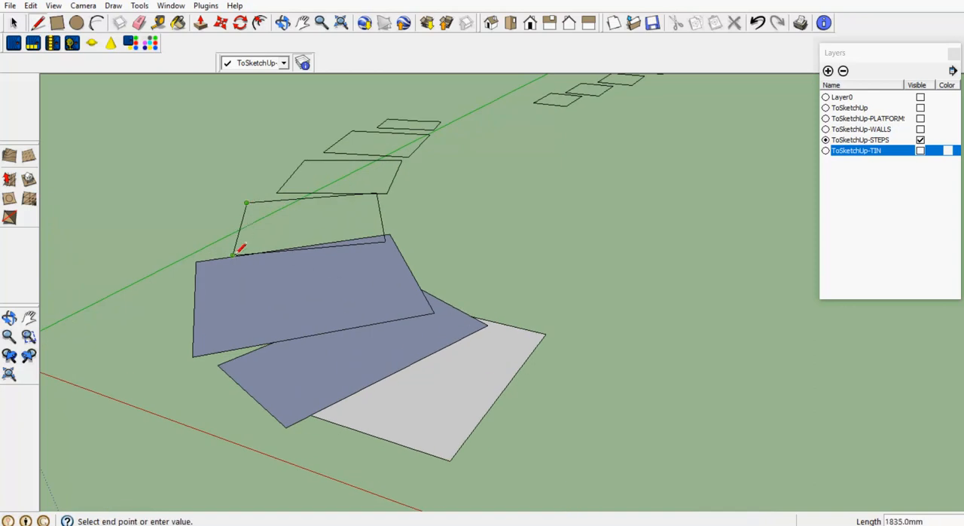
pyautogui.click(234, 253)
pyautogui.click(277, 193)
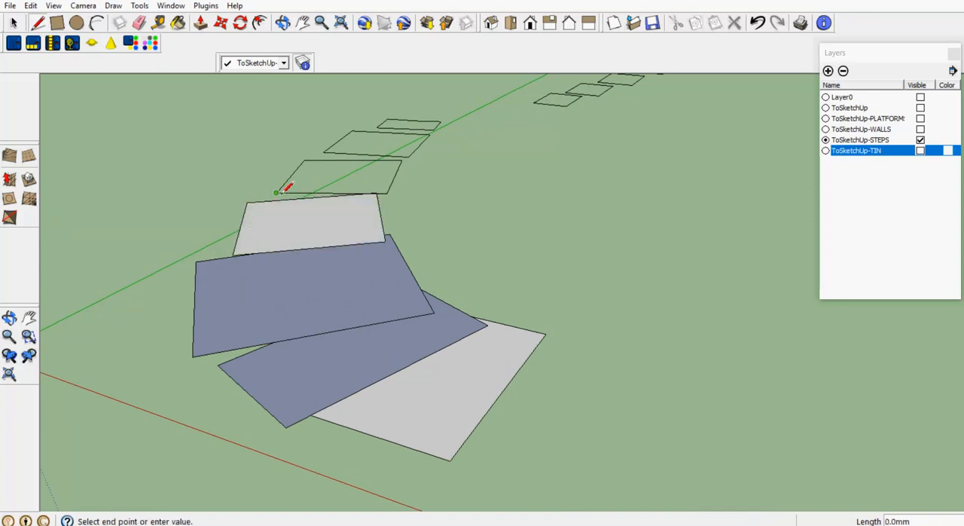
pyautogui.click(308, 159)
pyautogui.click(324, 153)
pyautogui.click(352, 132)
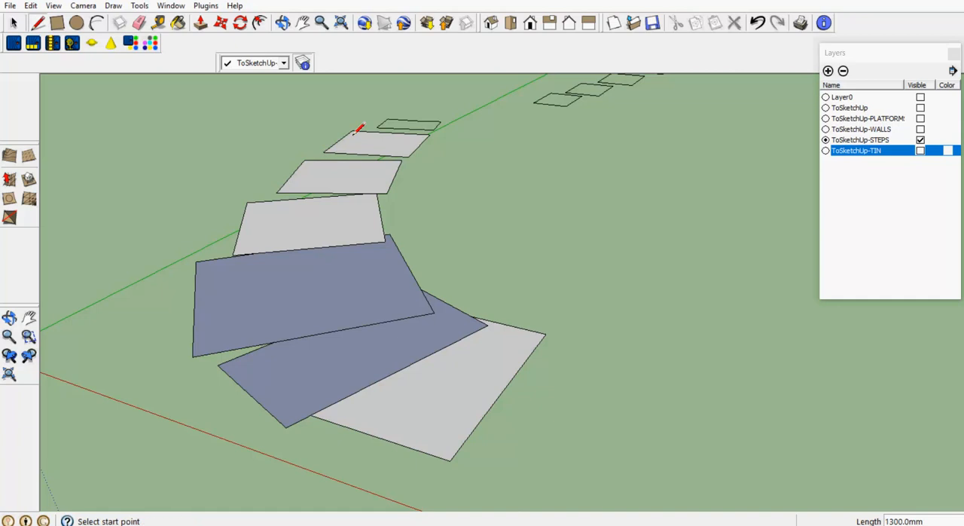
pyautogui.click(376, 127)
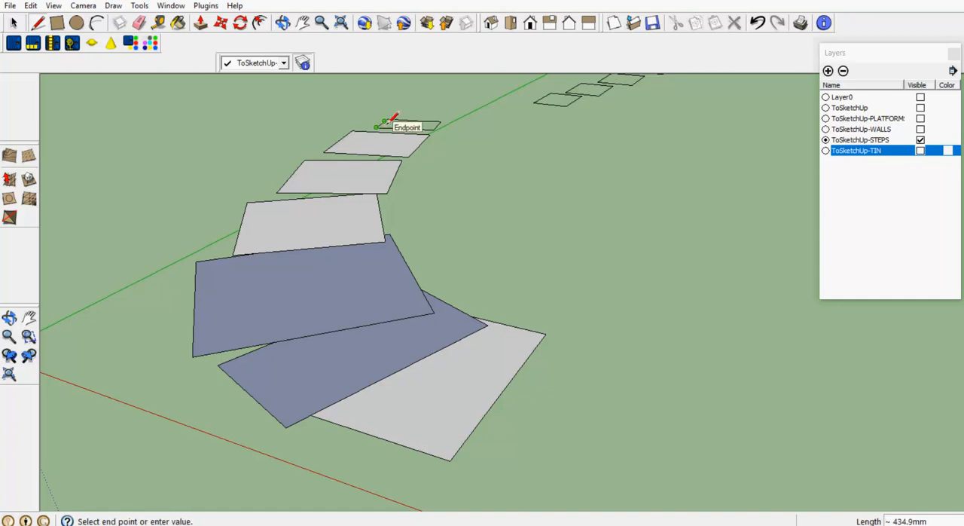
pyautogui.click(386, 120)
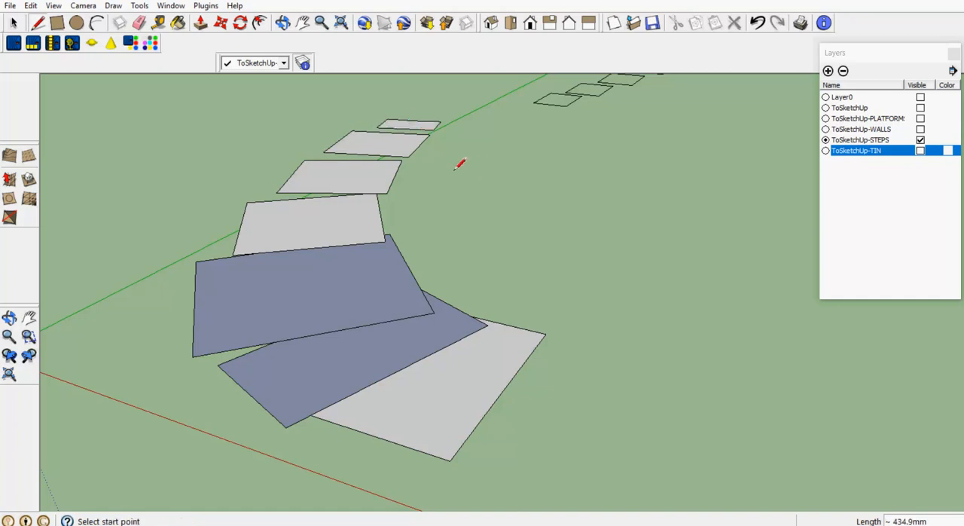
pyautogui.click(14, 22)
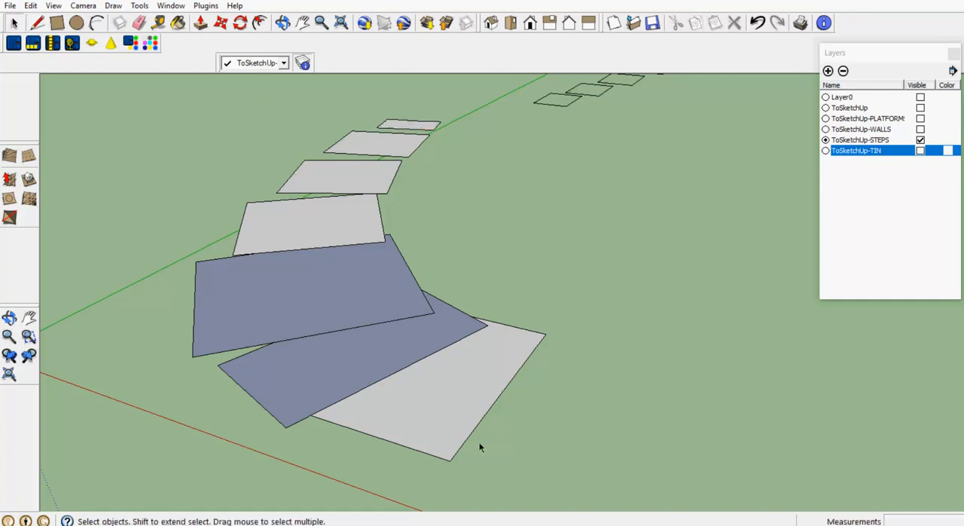
# Push/Pull the lowest step's face upward by 75 mm
pyautogui.click(200, 23)
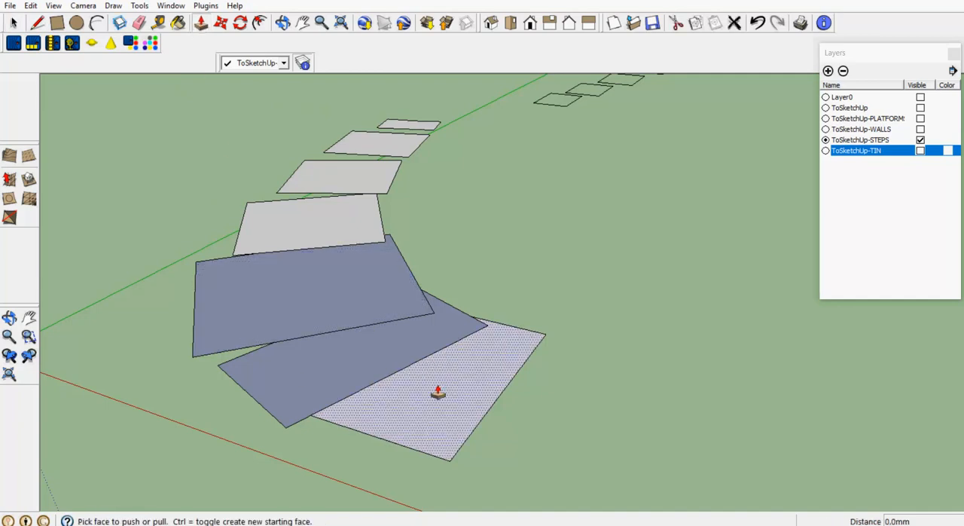
pyautogui.moveTo(438, 393); pyautogui.dragTo(449, 382)
pyautogui.write('7')
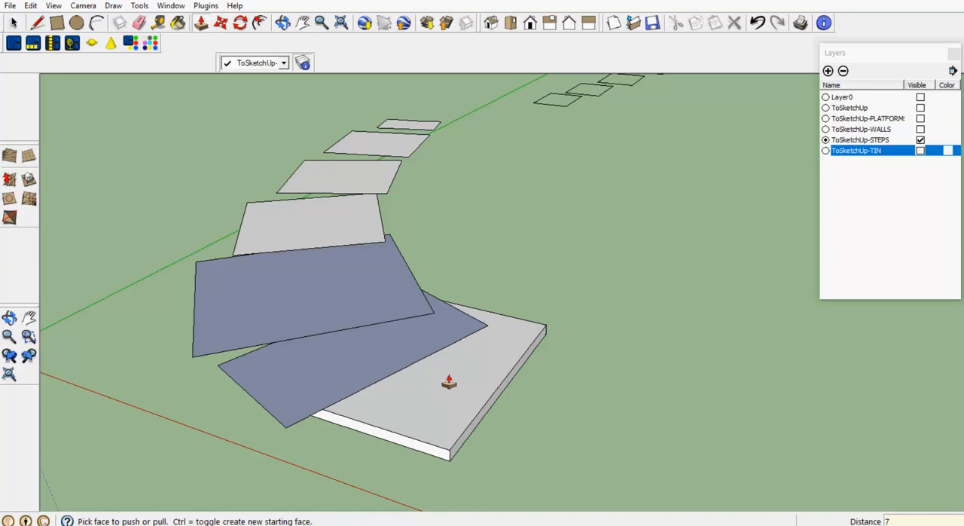
pyautogui.write('5')
pyautogui.press('Return')
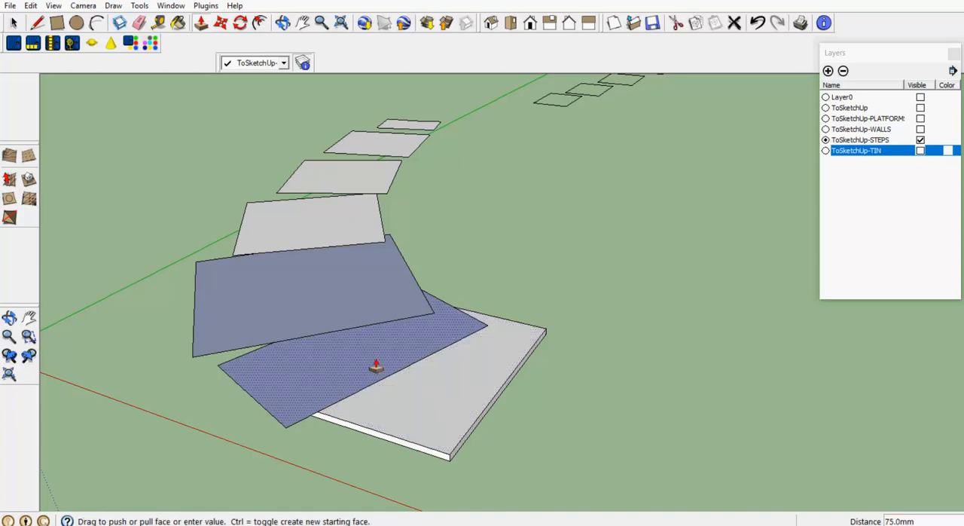
# Extrude the second and third step faces from the bottom upward by 75 mm each
pyautogui.moveTo(377, 366); pyautogui.dragTo(373, 356)
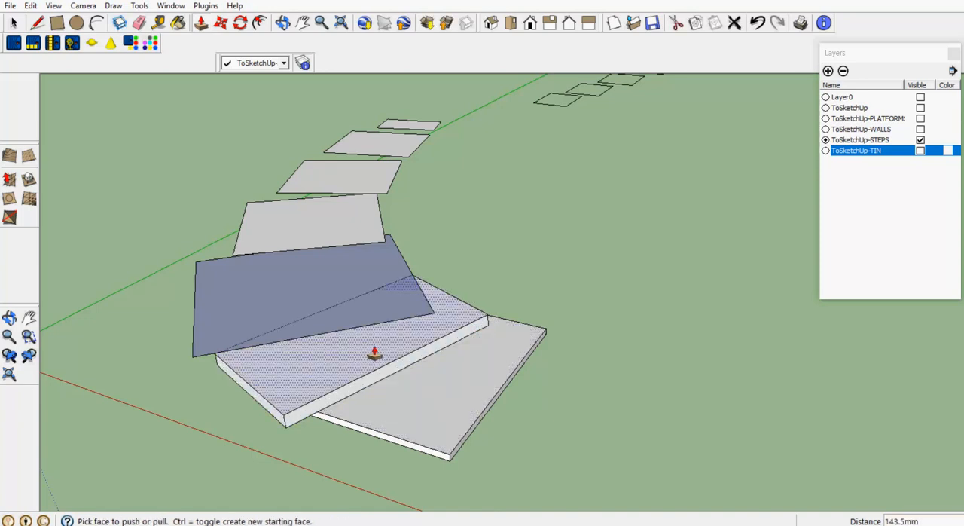
pyautogui.click(374, 355)
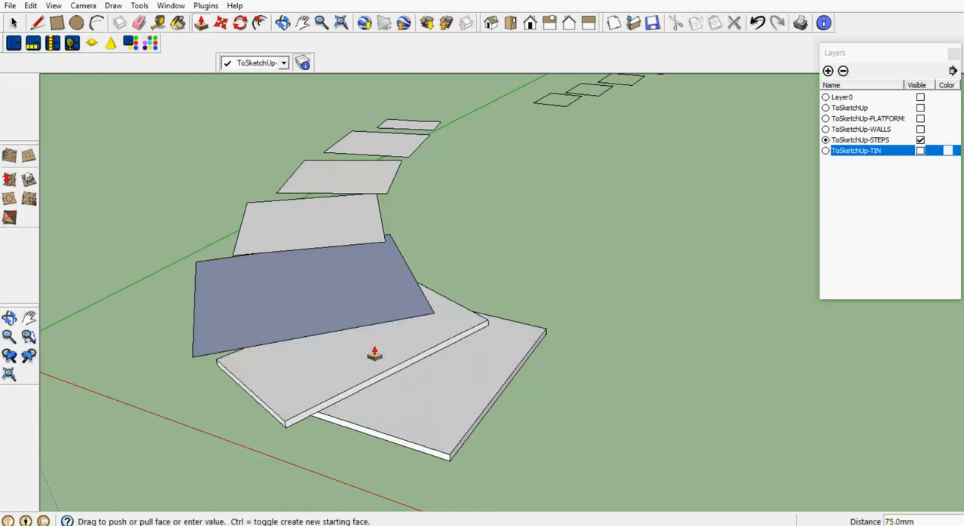
pyautogui.click(334, 317)
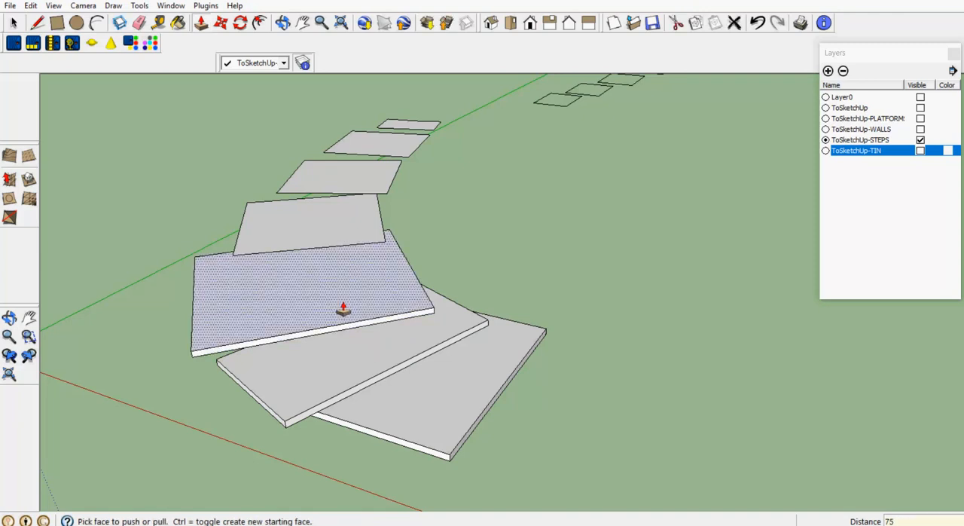
pyautogui.click(343, 308)
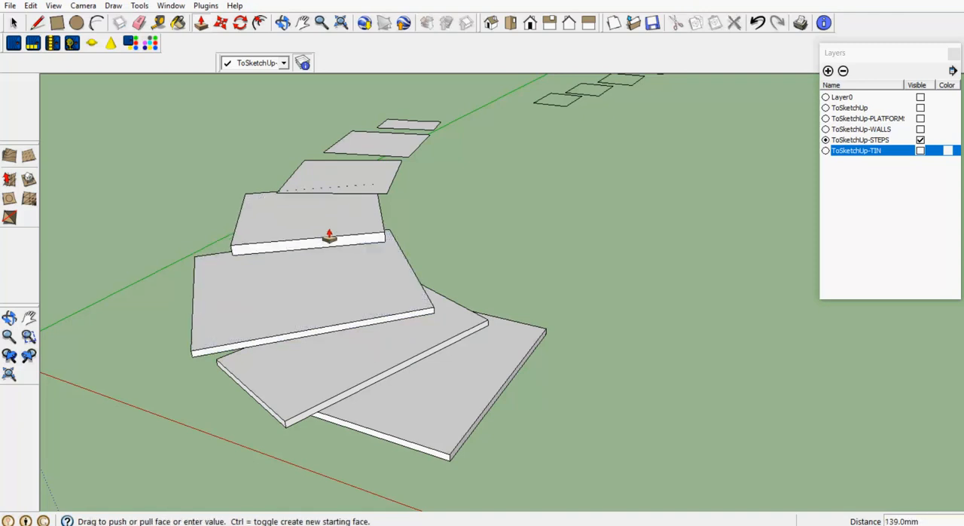
# Raise the fourth, fifth and sixth step faces of the curved flight by 75 mm each with Push/Pull
pyautogui.click(329, 236)
pyautogui.click(329, 236)
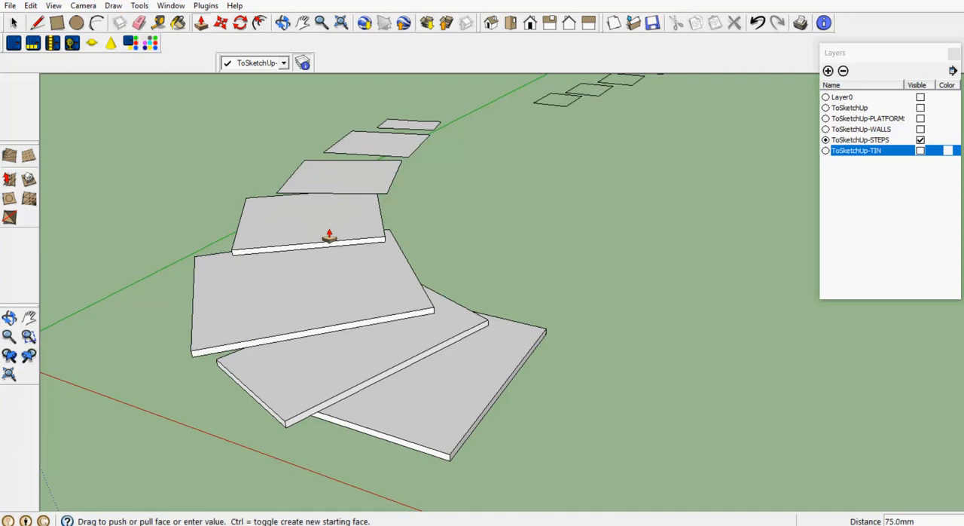
pyautogui.click(330, 237)
pyautogui.click(338, 198)
pyautogui.click(342, 187)
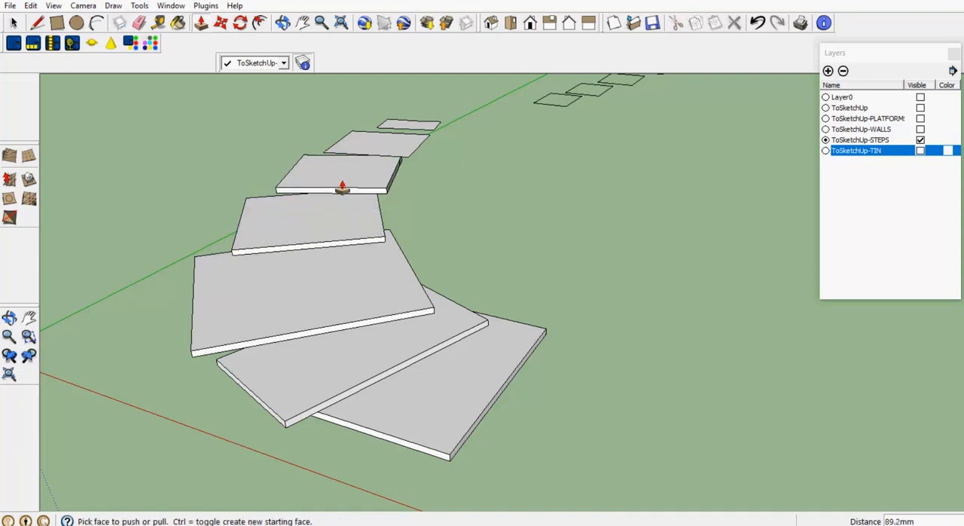
pyautogui.click(342, 187)
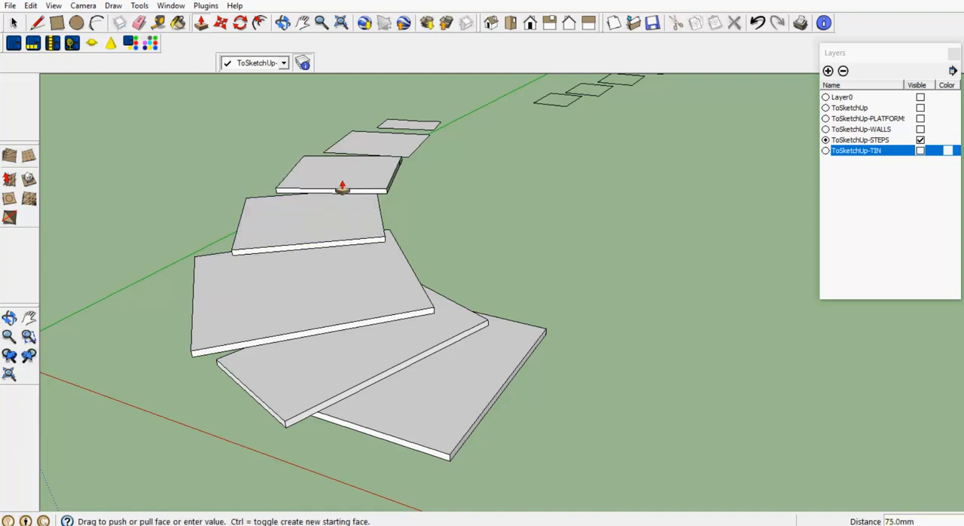
pyautogui.click(381, 145)
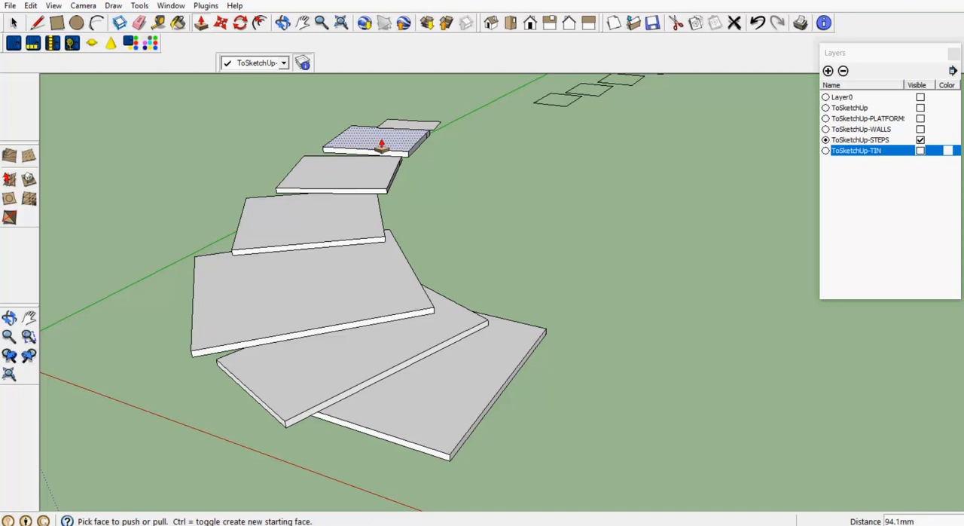
pyautogui.click(382, 144)
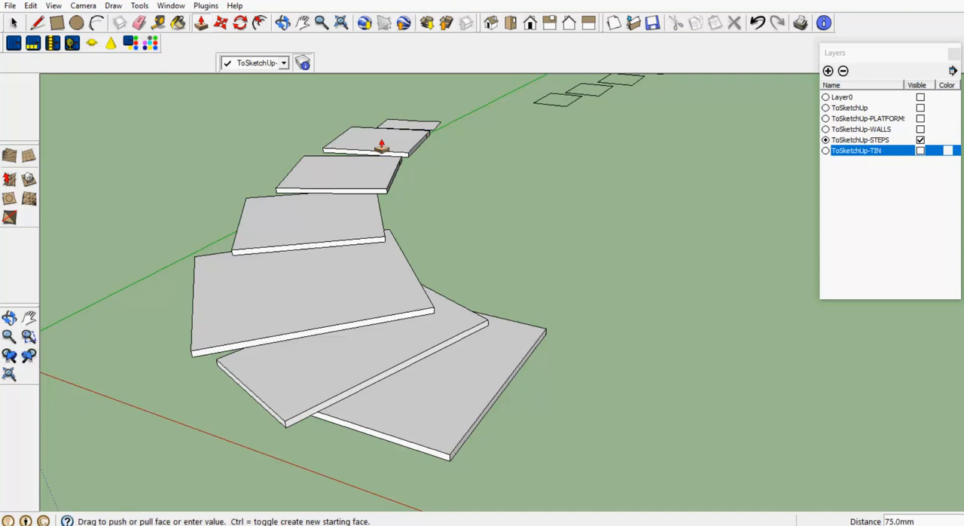
# Push/Pull the topmost, seventh step face of the curved flight upward by 75 mm
pyautogui.click(429, 123)
pyautogui.click(423, 130)
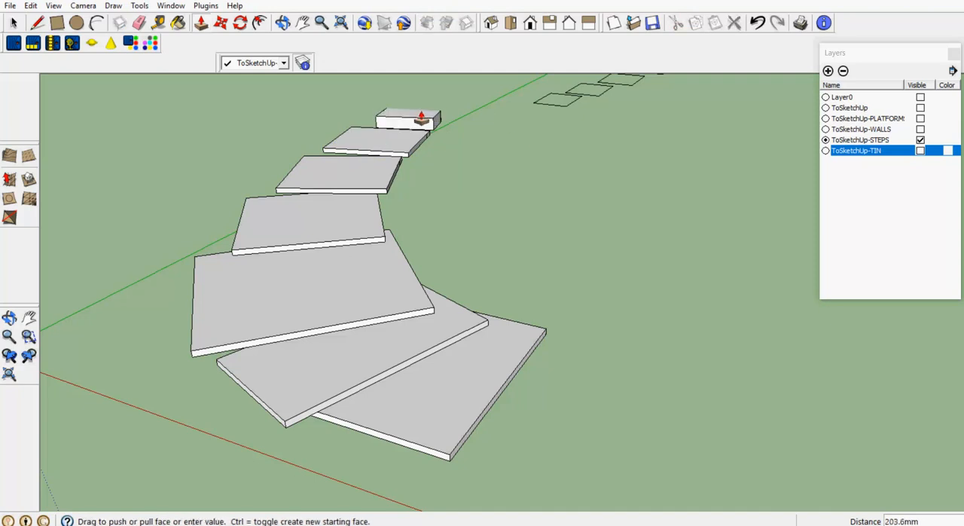
pyautogui.click(425, 119)
pyautogui.click(424, 118)
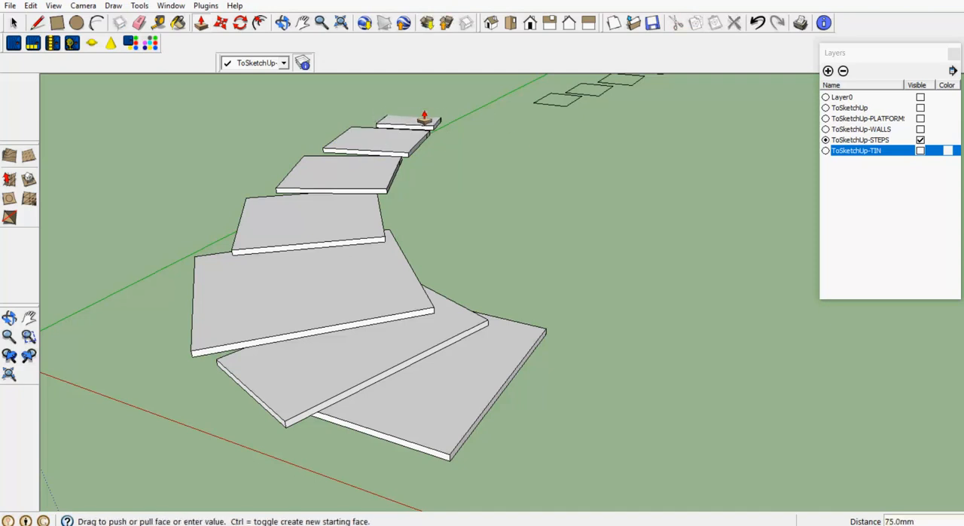
# Select all seven extruded steps of the curved flight and paint them with the Wood_Cherry_Original material
pyautogui.click(13, 23)
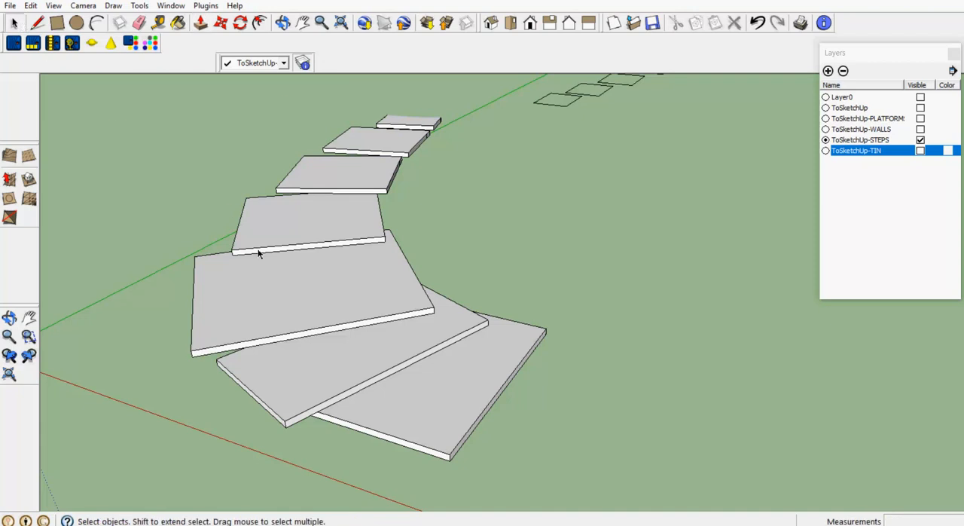
pyautogui.scroll(-3, 260, 254)
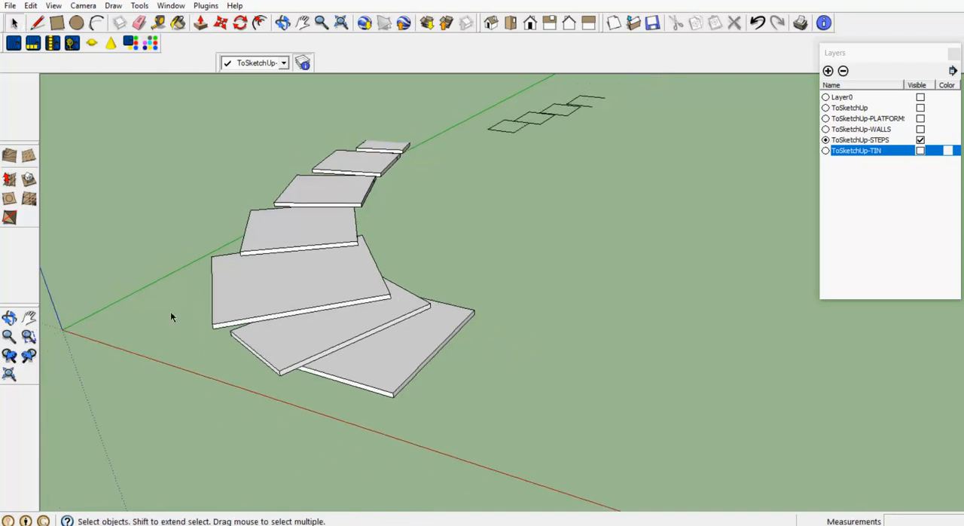
pyautogui.moveTo(183, 113); pyautogui.dragTo(484, 415)
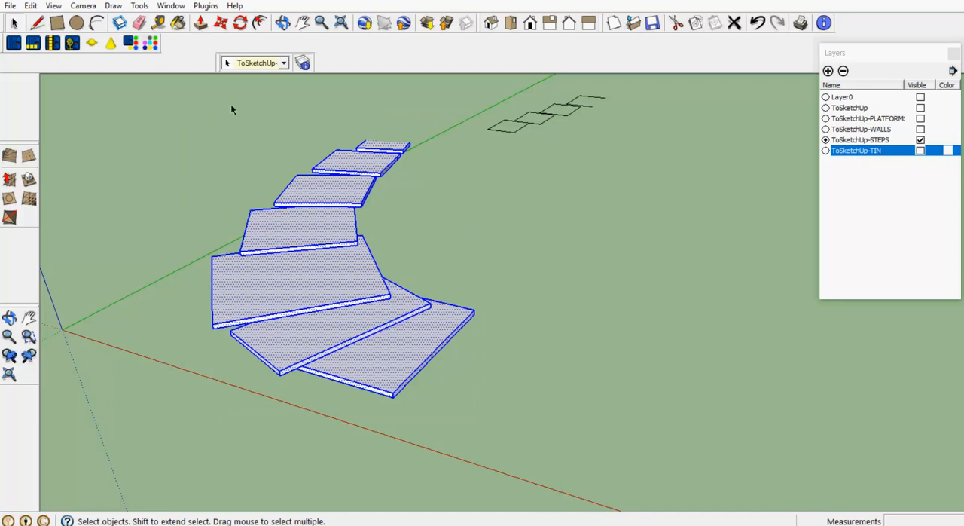
pyautogui.click(178, 22)
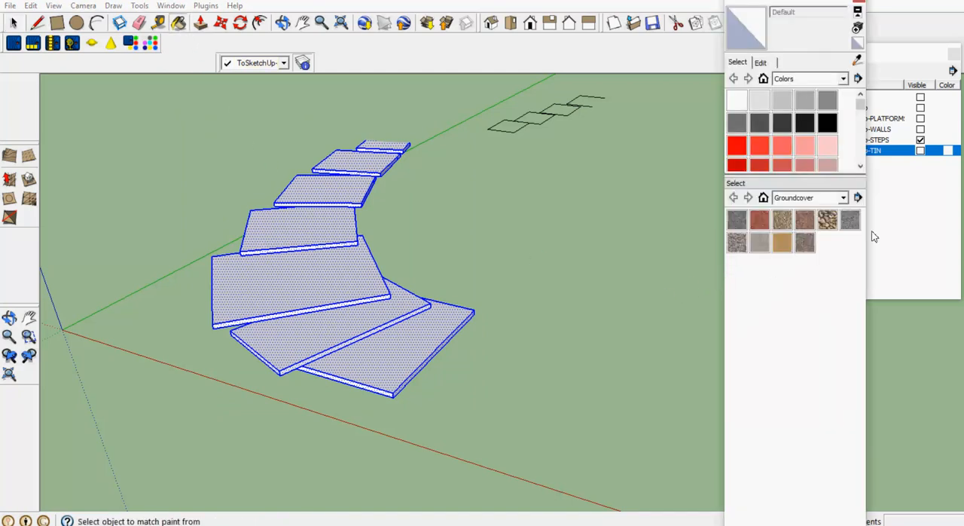
pyautogui.click(844, 197)
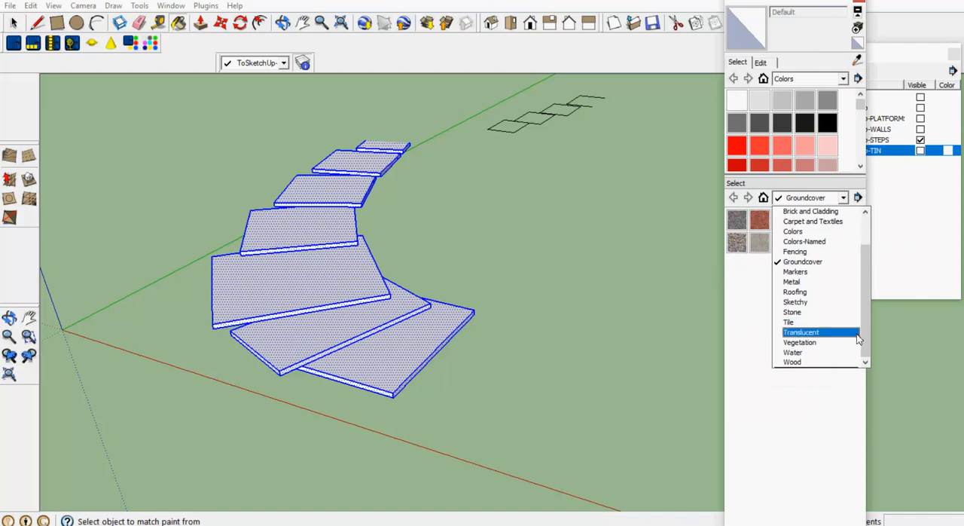
pyautogui.click(829, 361)
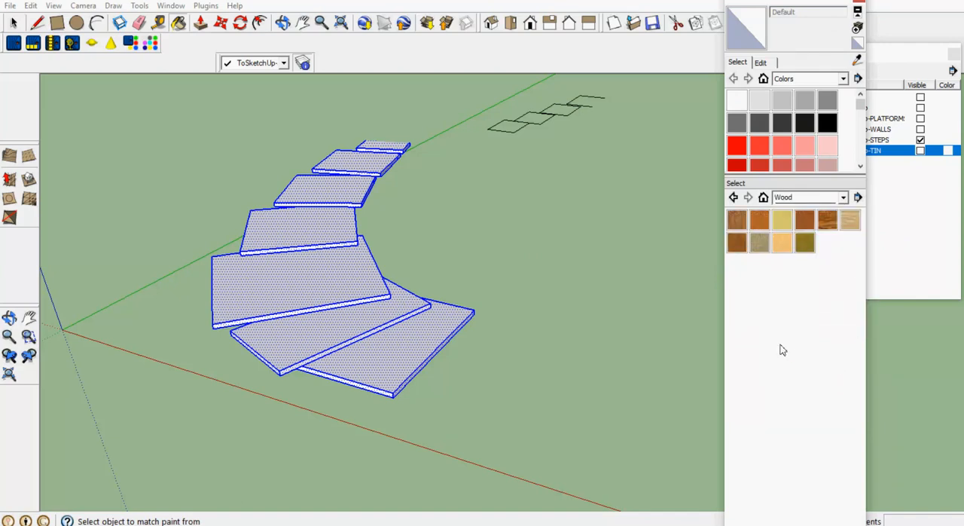
pyautogui.click(805, 221)
pyautogui.click(419, 331)
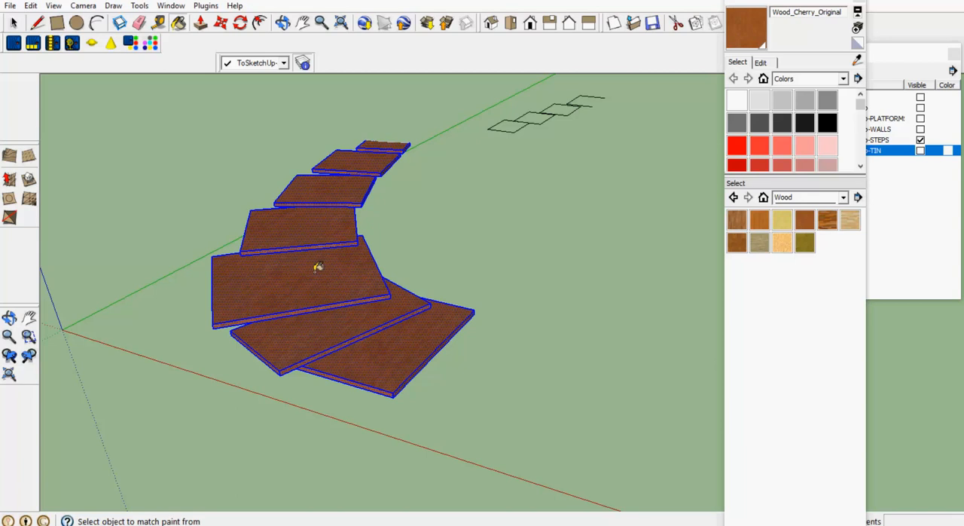
pyautogui.click(12, 23)
pyautogui.click(106, 126)
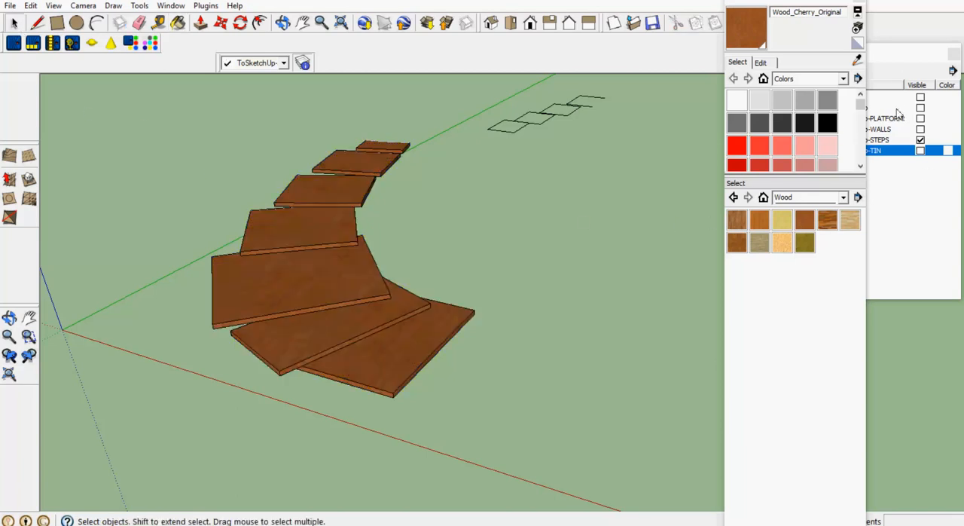
# Make Layer0, ToSketchUp and the ToSketchUp platforms, walls and TIN layers visible alongside the steps
pyautogui.click(891, 73)
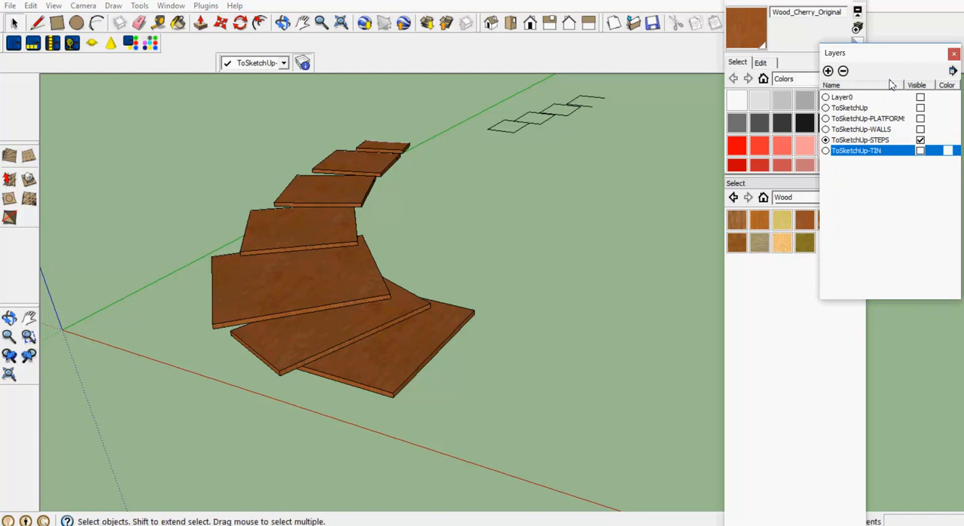
pyautogui.click(921, 98)
pyautogui.click(920, 109)
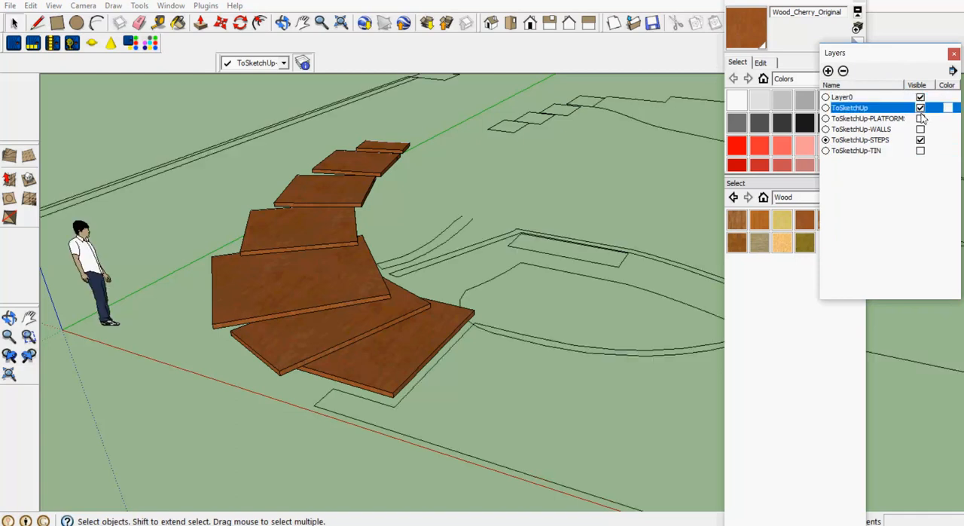
pyautogui.click(921, 119)
pyautogui.click(920, 130)
pyautogui.click(921, 151)
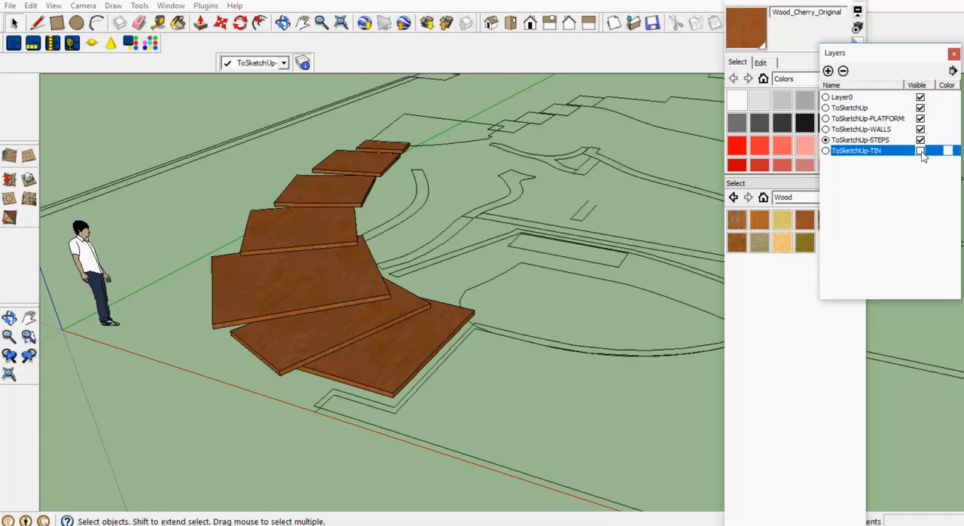
pyautogui.scroll(-2, 557, 328)
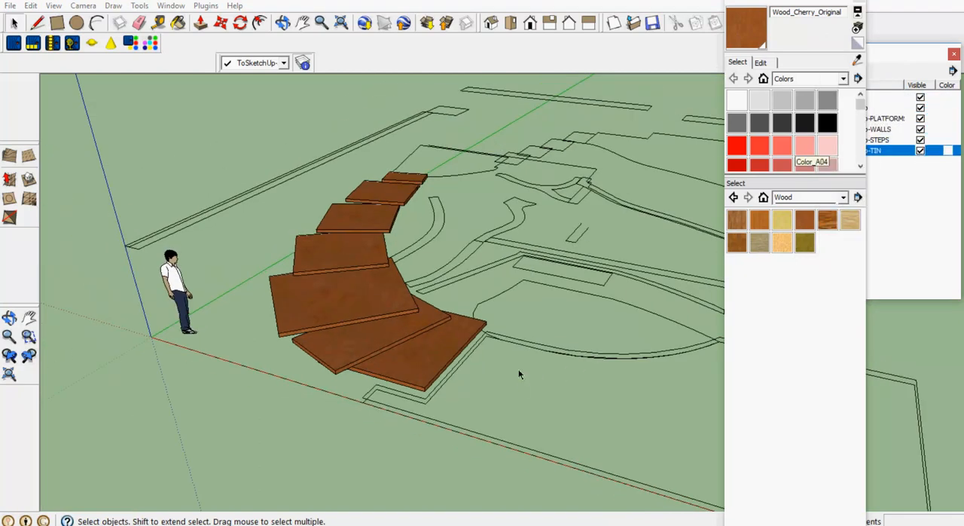
# Retrace the short end edge of the long straight wall outline behind the steps to fill it with a face
pyautogui.click(283, 23)
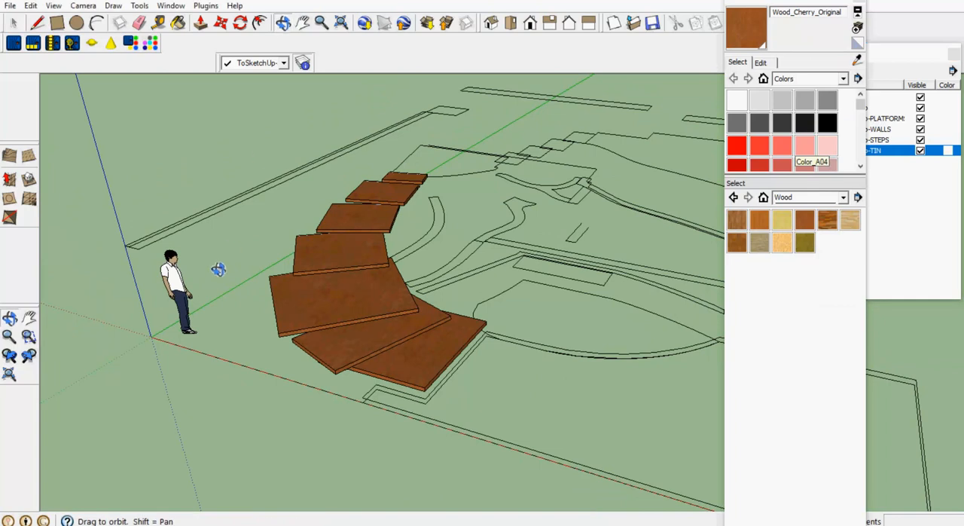
pyautogui.moveTo(217, 269); pyautogui.dragTo(259, 156)
pyautogui.moveTo(118, 209); pyautogui.dragTo(106, 291)
pyautogui.scroll(3, 354, 320)
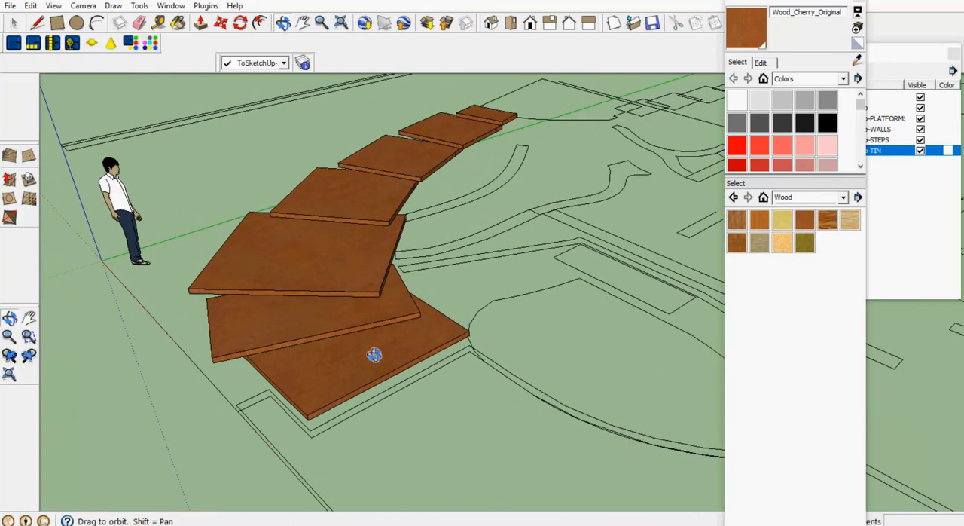
pyautogui.scroll(-3, 366, 357)
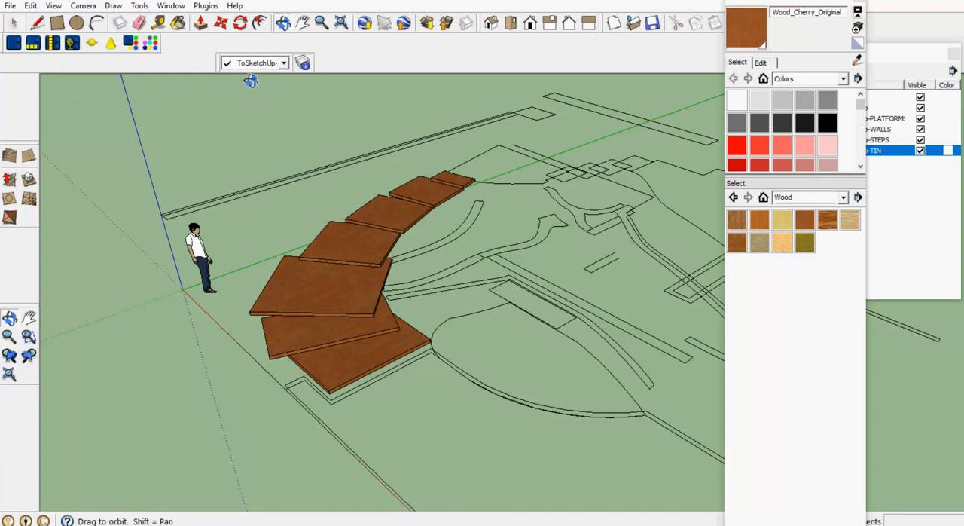
pyautogui.click(201, 23)
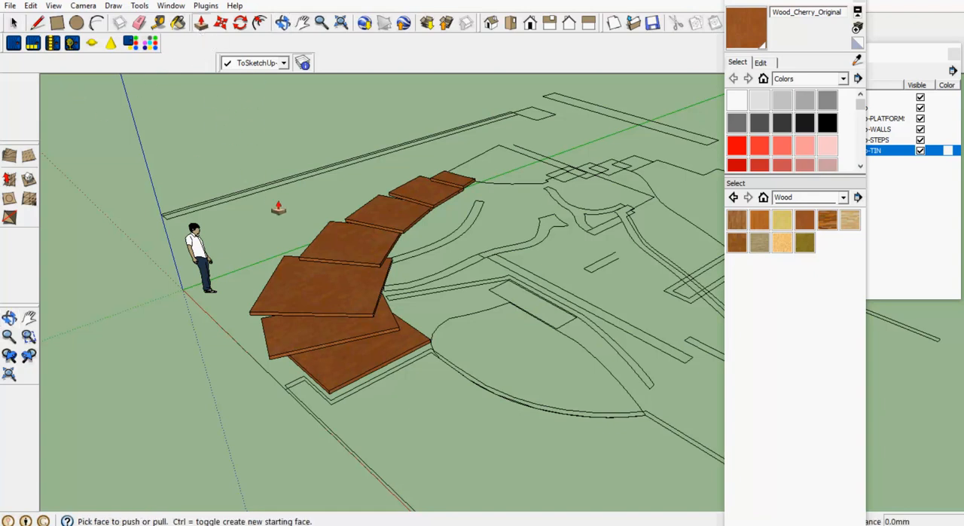
pyautogui.scroll(3, 278, 205)
pyautogui.scroll(1, 277, 197)
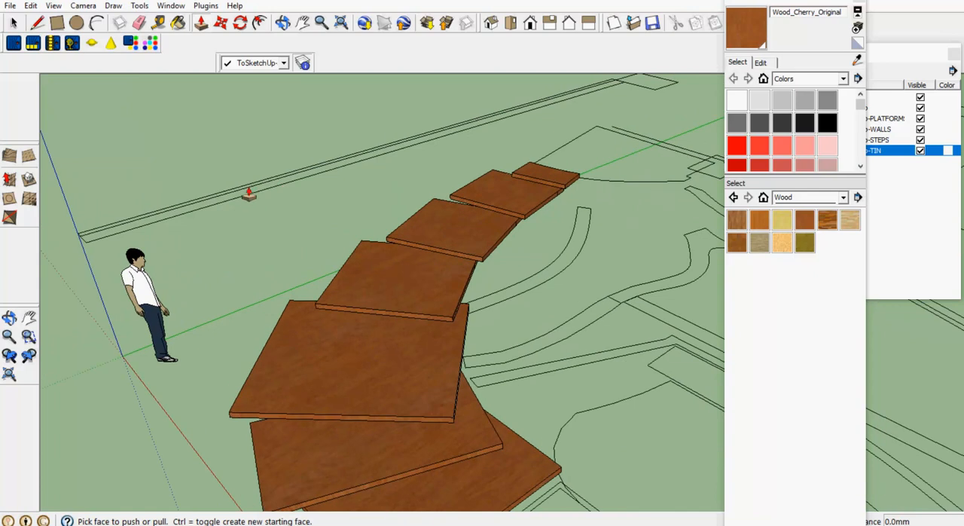
pyautogui.click(37, 24)
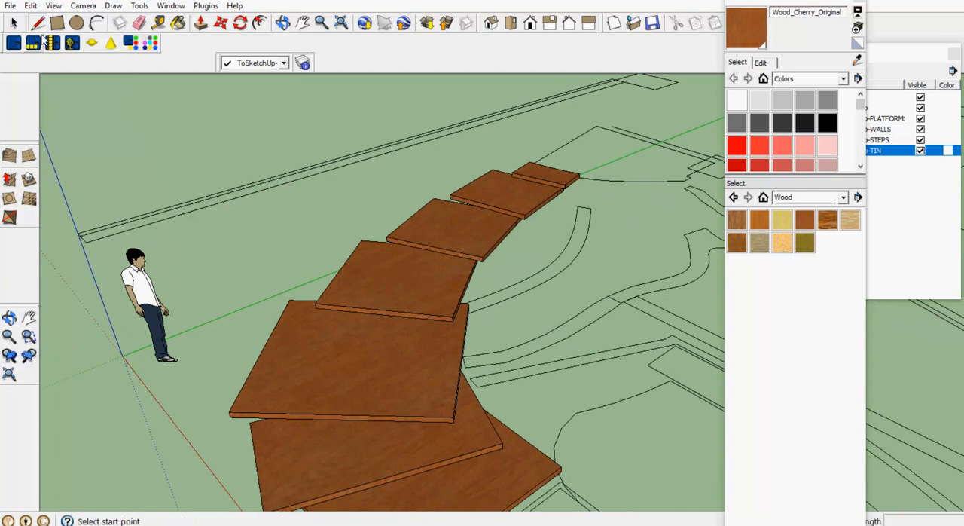
pyautogui.click(86, 241)
pyautogui.click(82, 233)
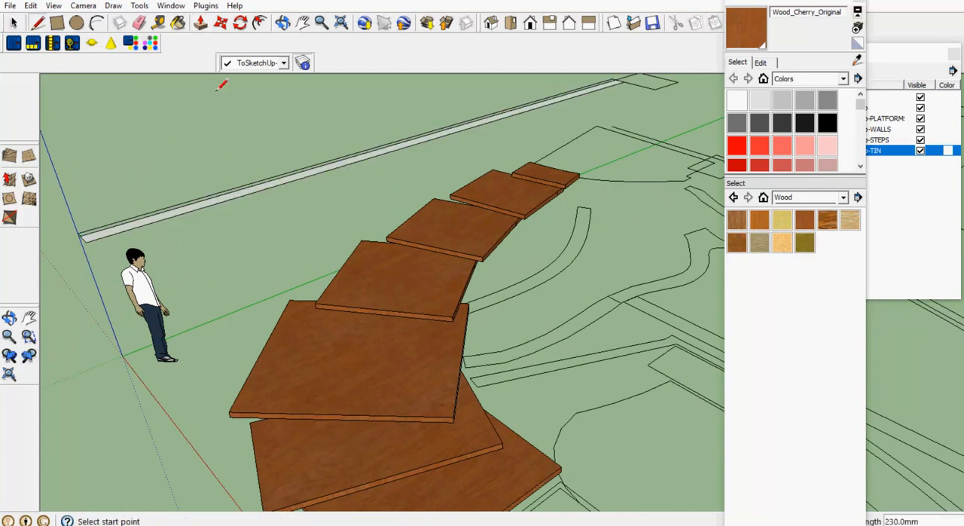
# Push/Pull the long wall's face down to ground level by 1680 mm
pyautogui.scroll(2, 263, 143)
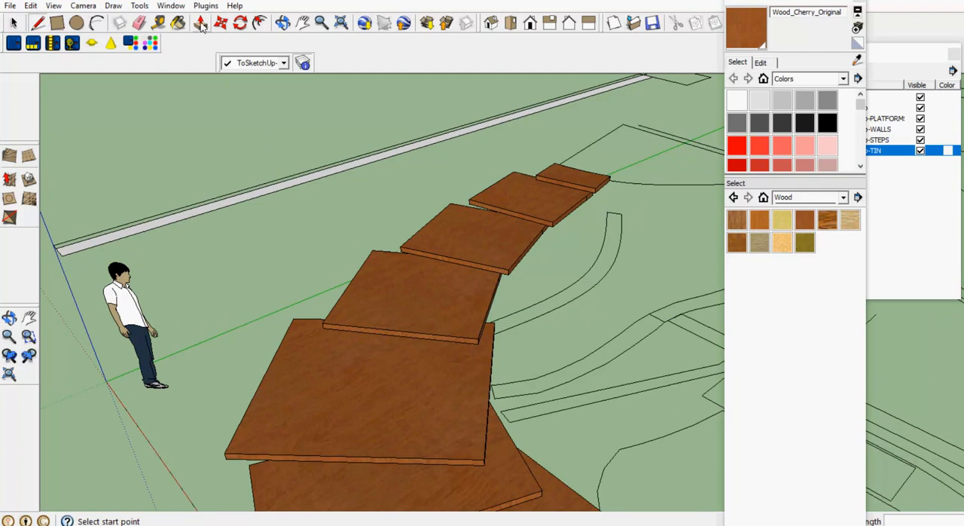
pyautogui.click(199, 23)
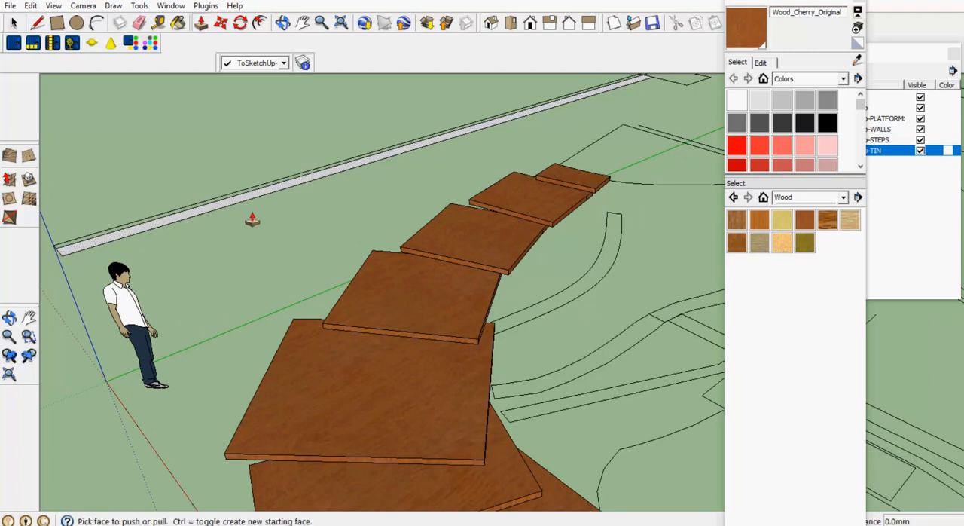
pyautogui.click(239, 209)
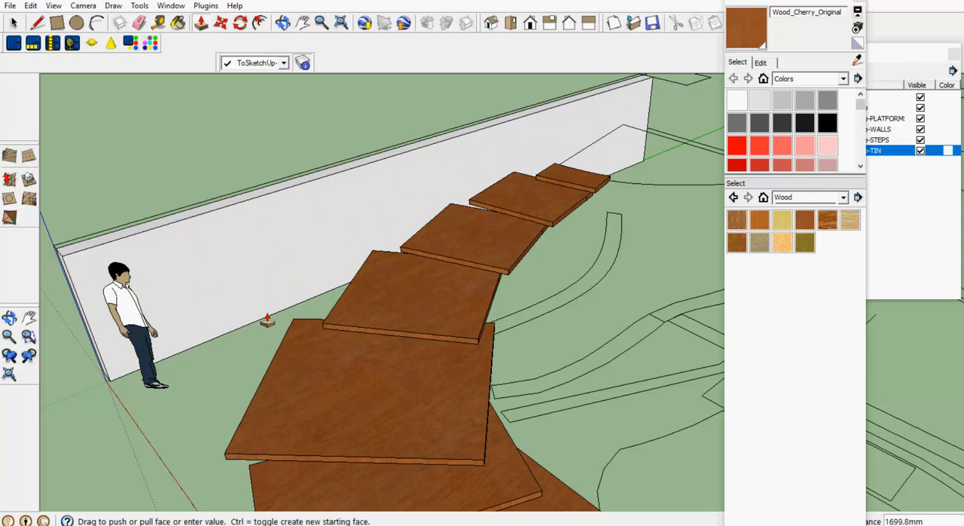
pyautogui.click(267, 319)
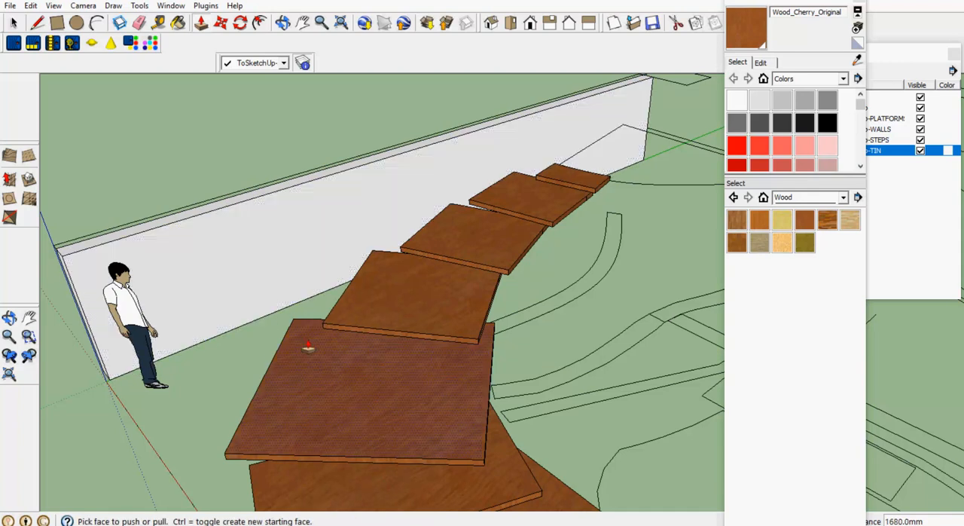
# Retrace the long straight edge of the large platform outline at the foot of the steps to fill it with a face
pyautogui.scroll(-4, 286, 288)
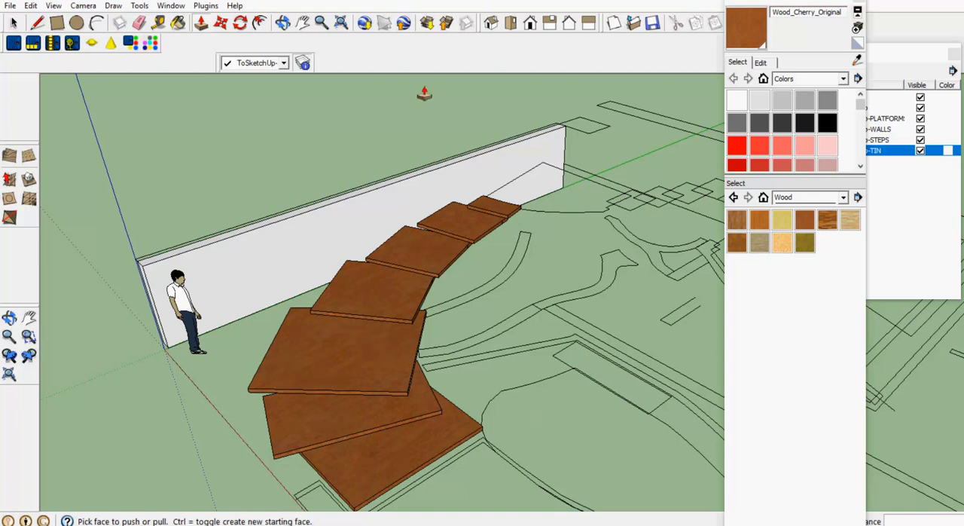
pyautogui.click(302, 23)
pyautogui.moveTo(517, 399); pyautogui.dragTo(384, 152)
pyautogui.scroll(-4, 412, 193)
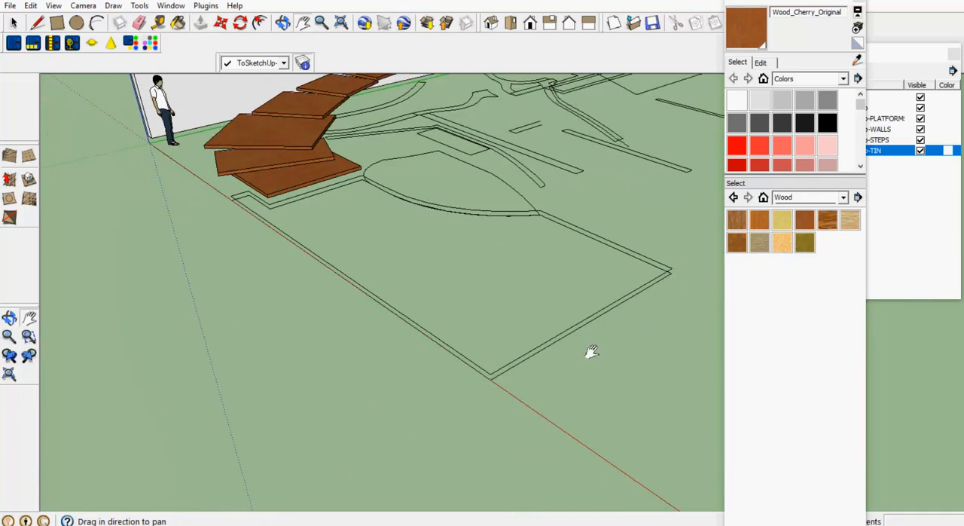
pyautogui.click(37, 23)
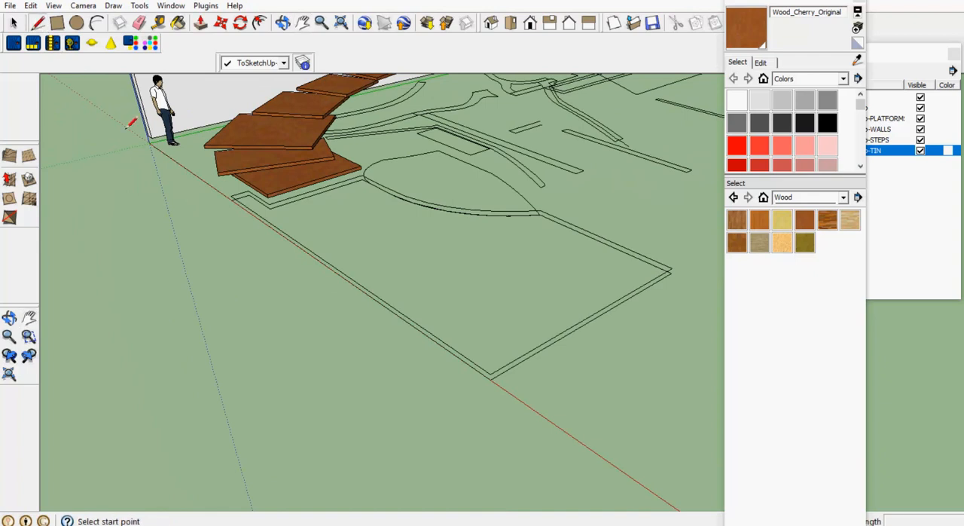
pyautogui.click(230, 196)
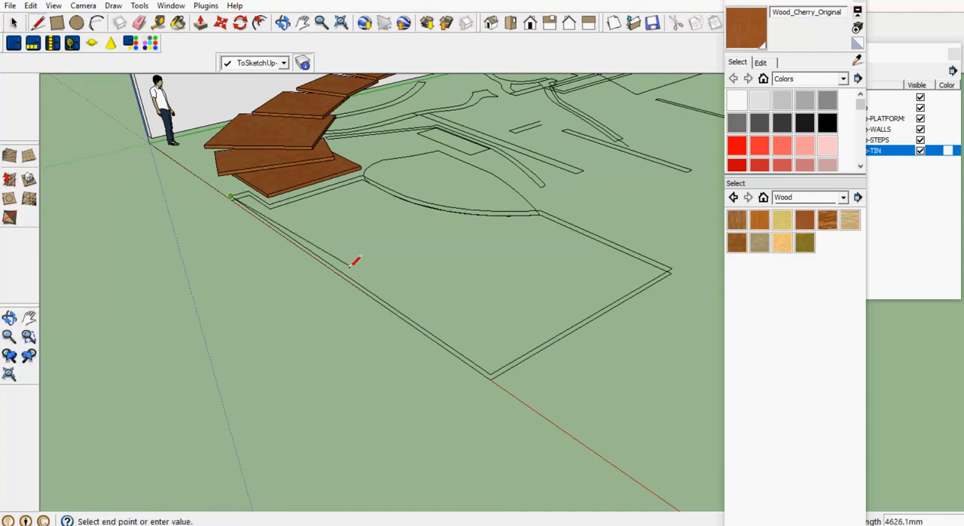
pyautogui.click(491, 374)
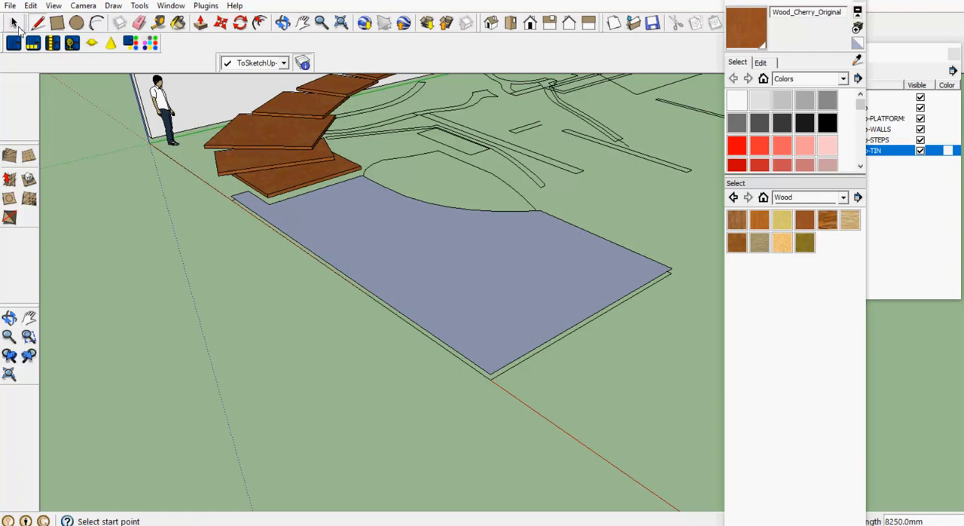
# Push/Pull the large platform's face upward by 100 mm
pyautogui.click(15, 23)
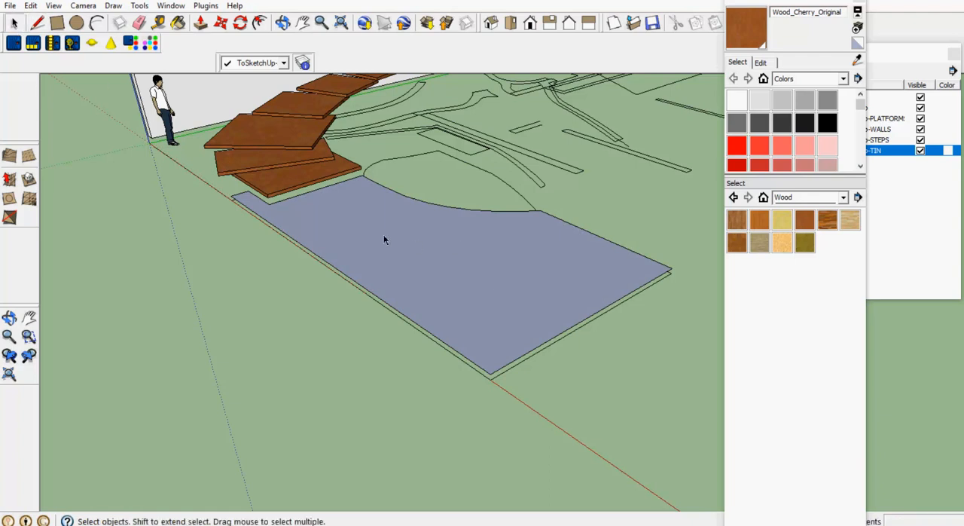
pyautogui.click(200, 23)
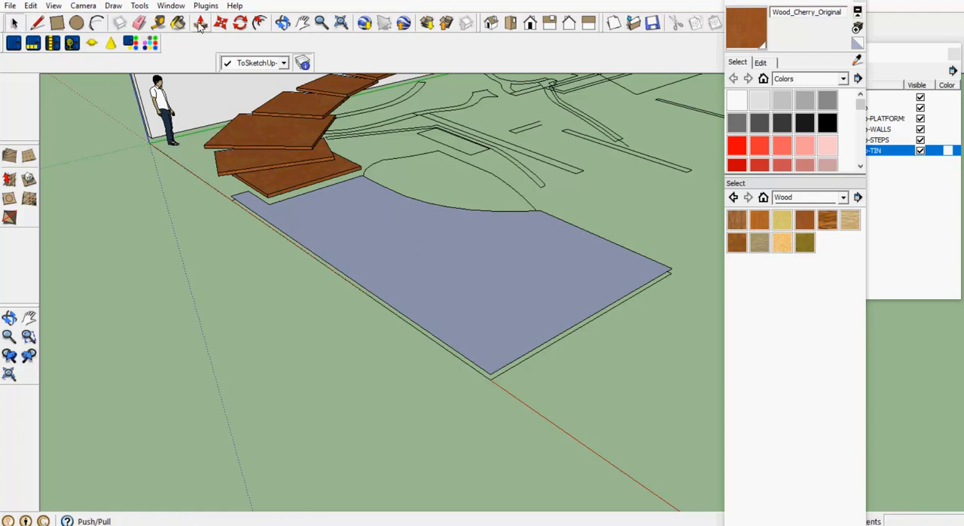
pyautogui.moveTo(452, 265); pyautogui.dragTo(469, 284)
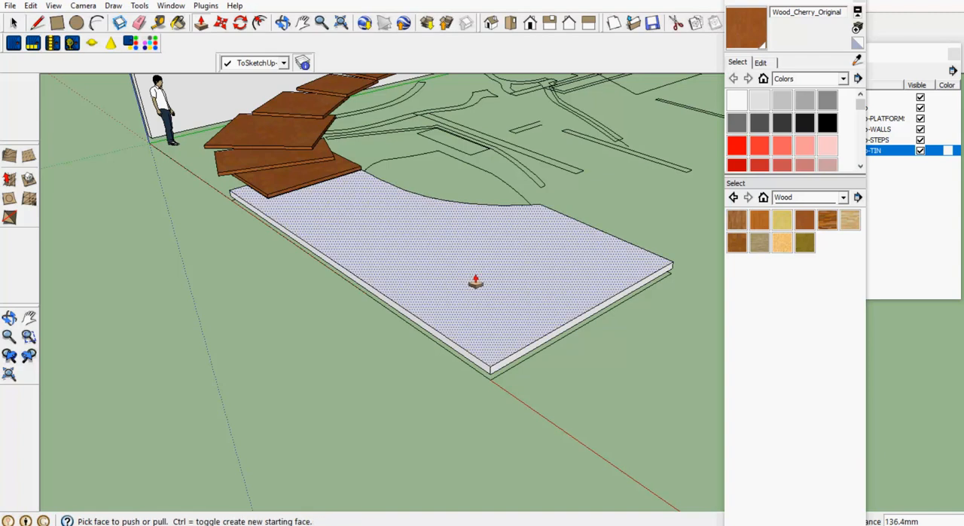
pyautogui.write('00')
pyautogui.press('Return')
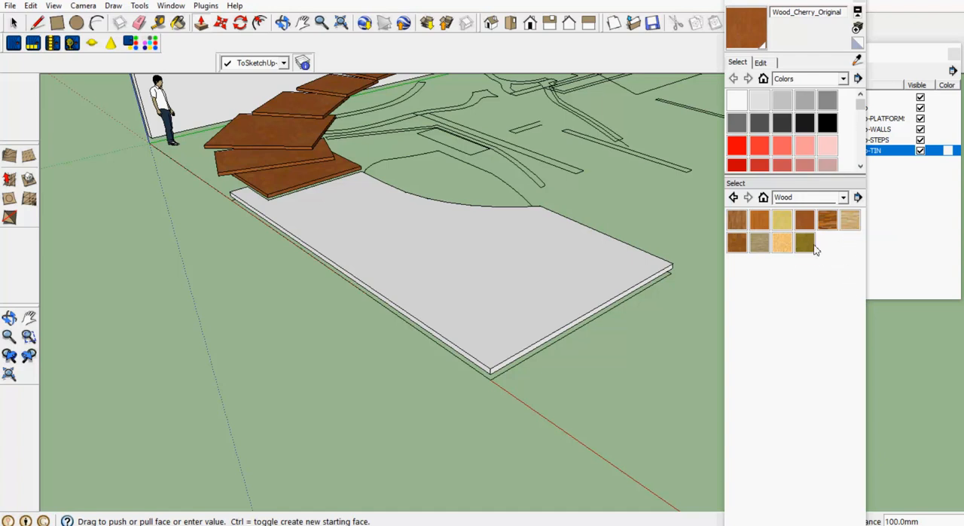
# Paint the platform's top face and its two front side faces with the Wood_OSB material
pyautogui.click(788, 245)
pyautogui.click(607, 271)
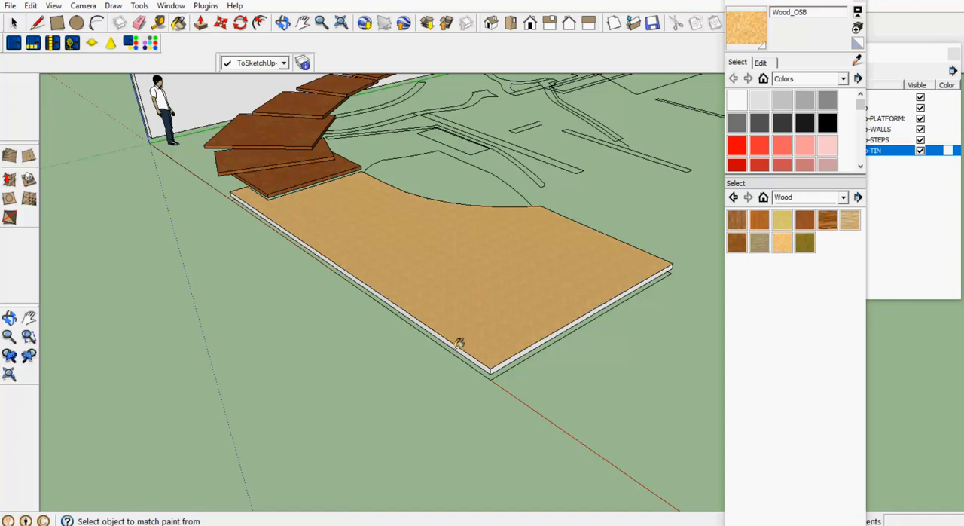
pyautogui.scroll(2, 455, 331)
pyautogui.scroll(2, 464, 329)
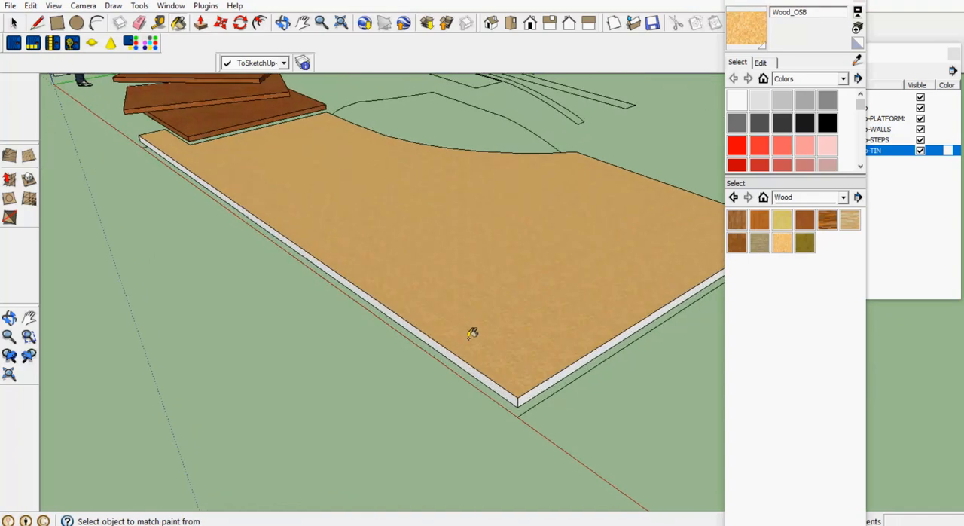
pyautogui.click(494, 385)
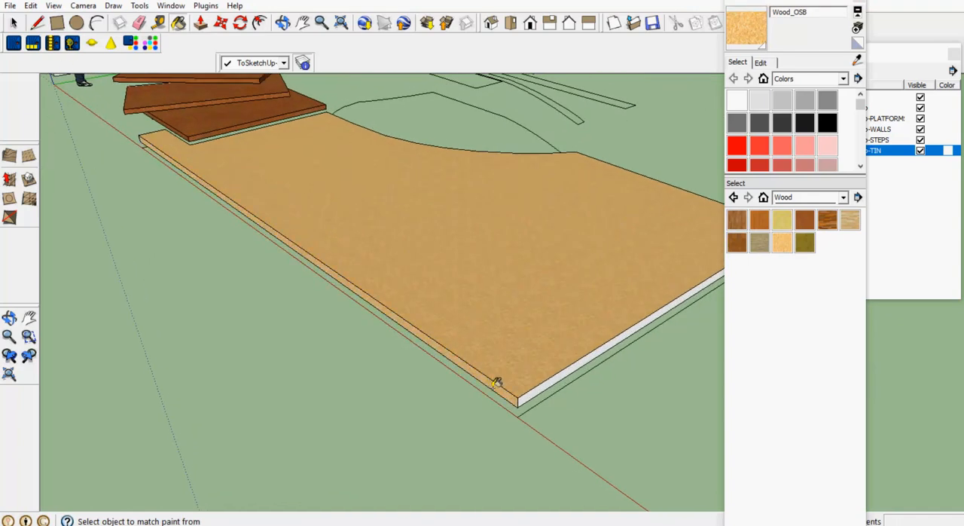
pyautogui.click(538, 390)
pyautogui.scroll(-4, 489, 308)
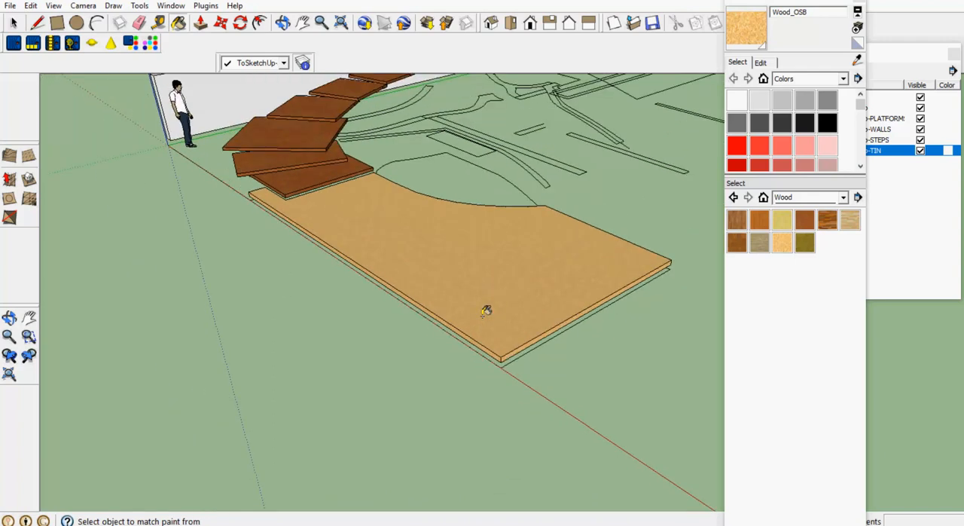
pyautogui.click(14, 23)
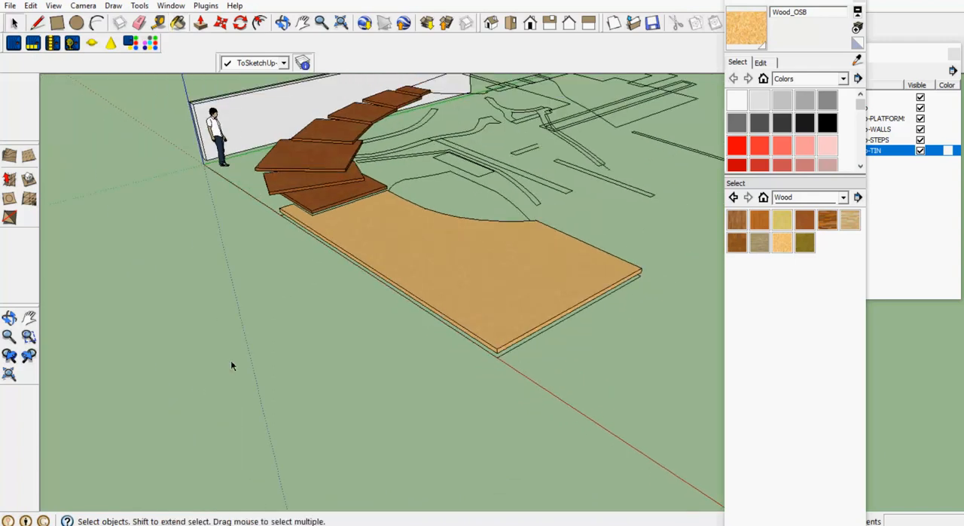